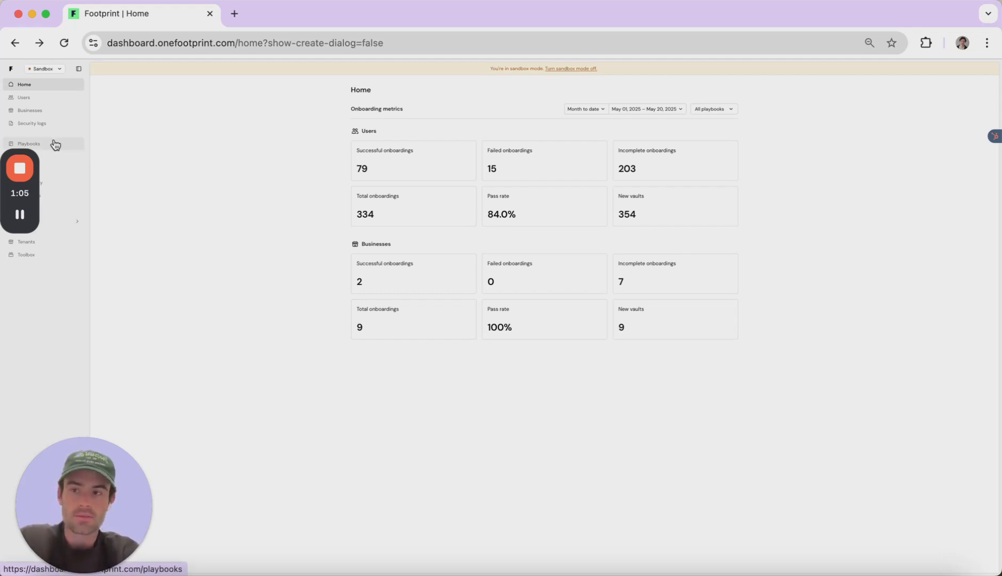
# - Start a new playbook at dashboard.onefootprint.com/playbooks/new and proceed with the Onboard people type
pyautogui.click(55, 144)
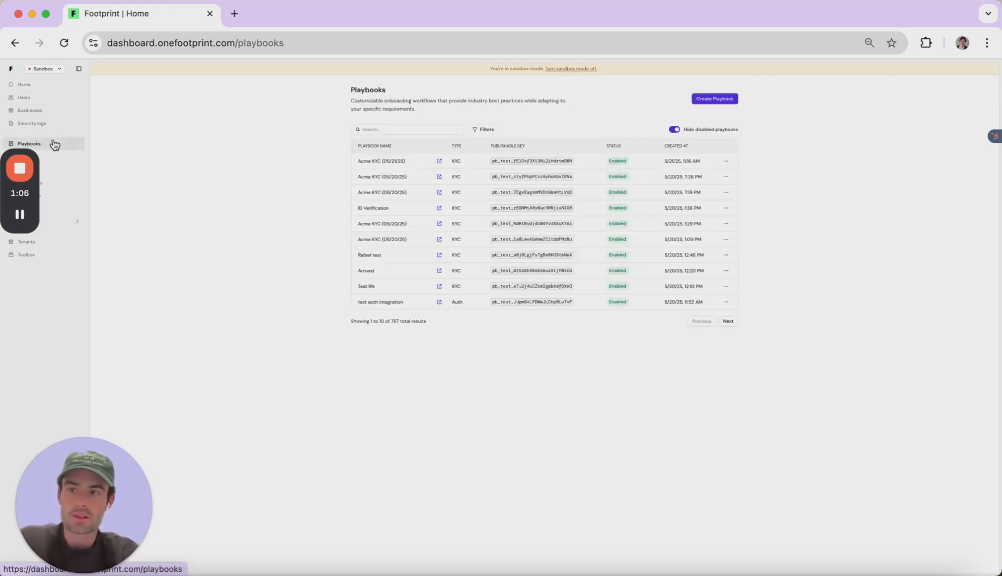
pyautogui.click(327, 42)
pyautogui.click(327, 42)
pyautogui.write('/new')
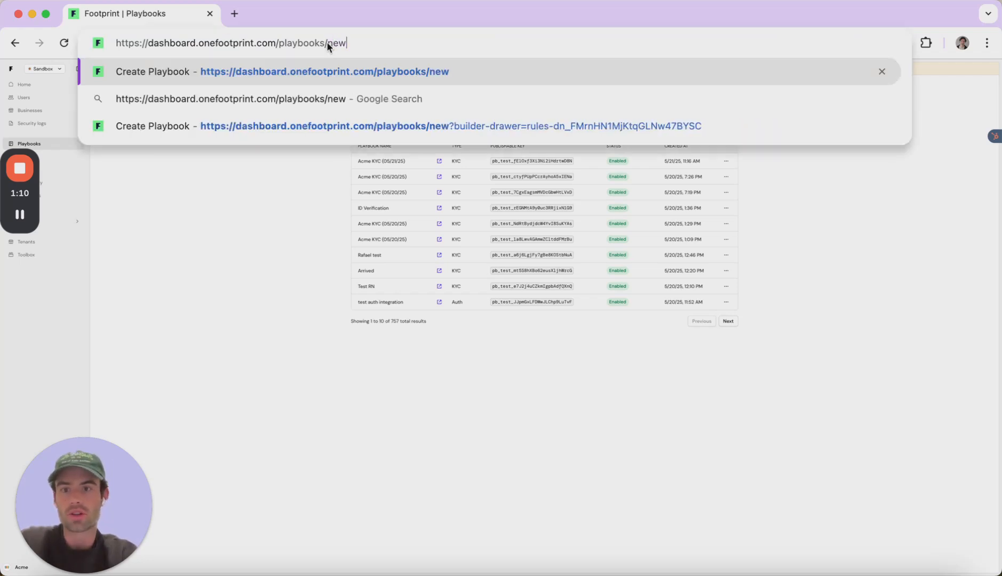
pyautogui.press('Return')
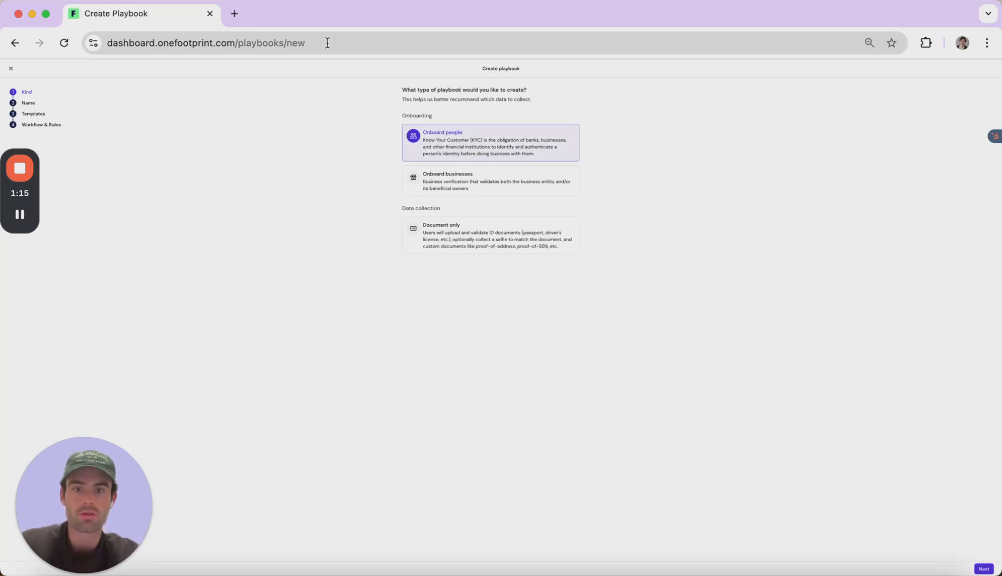
pyautogui.click(984, 569)
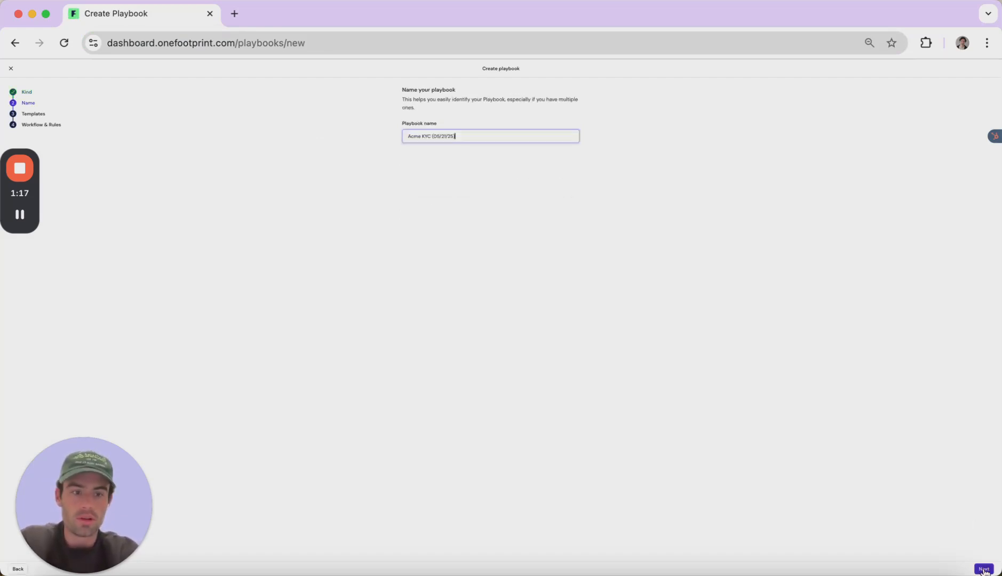
# - Name the playbook "Demo - May" and continue with the Custom template
pyautogui.tripleClick(461, 134)
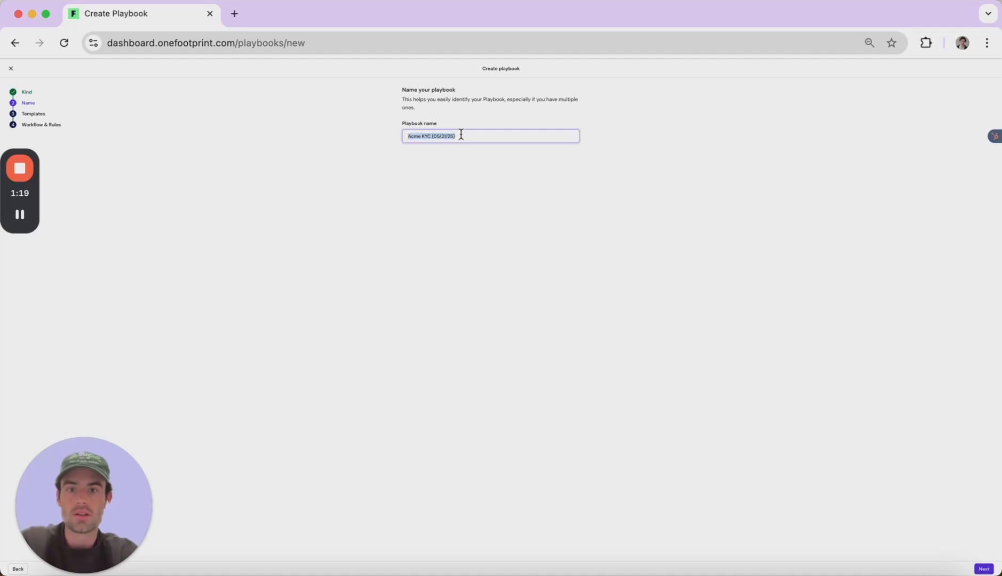
pyautogui.write('Demo')
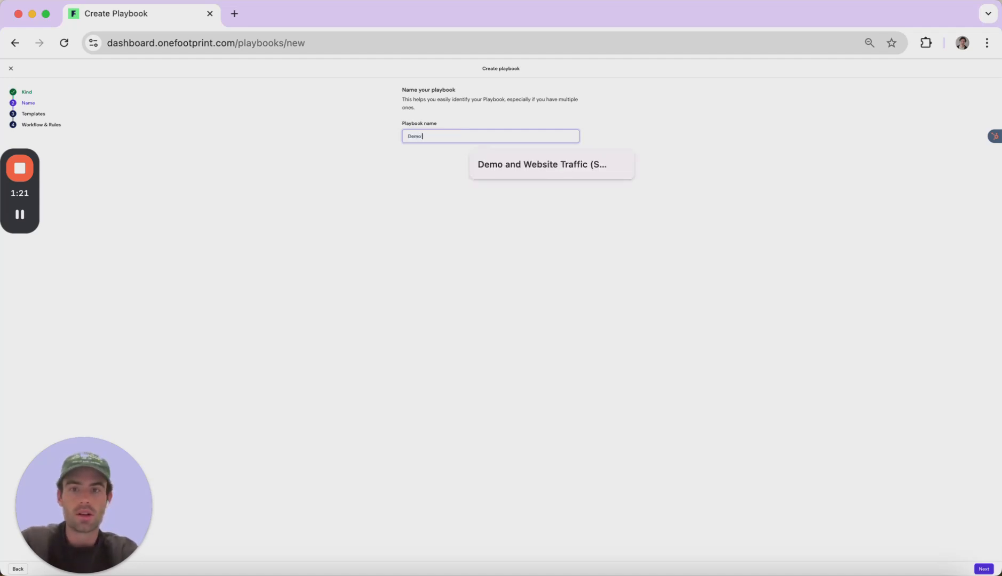
pyautogui.write(' - KYC')
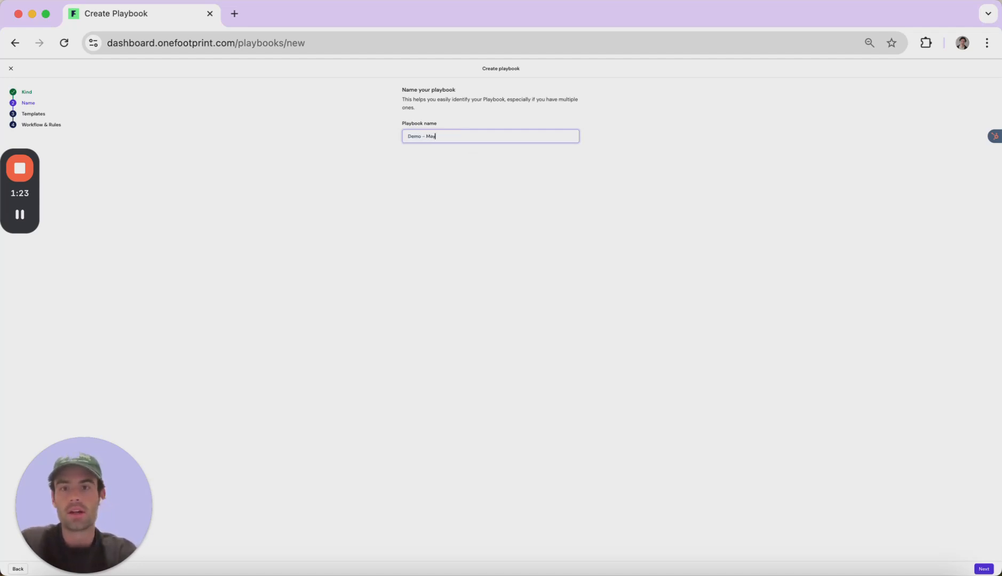
pyautogui.press('Return')
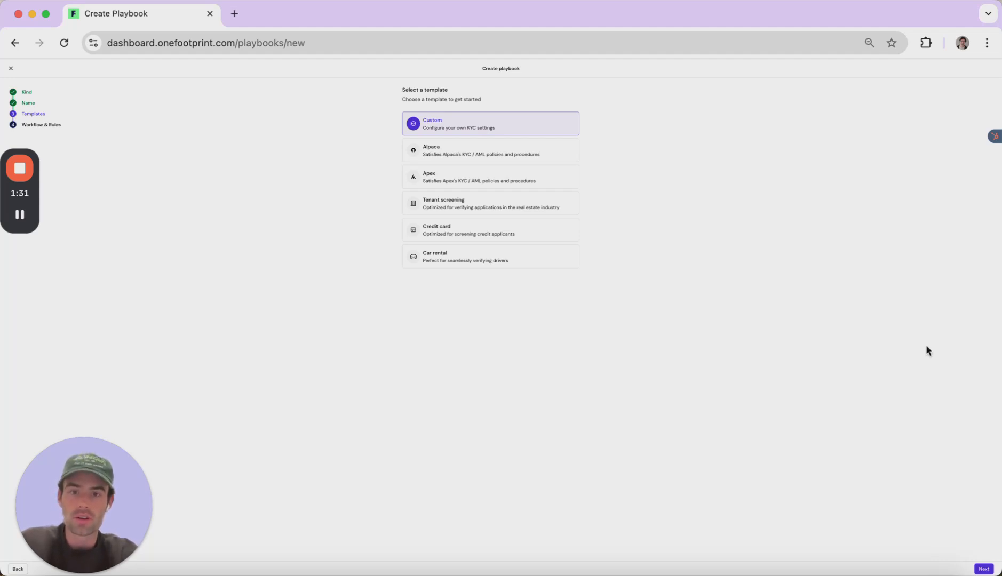
pyautogui.click(983, 569)
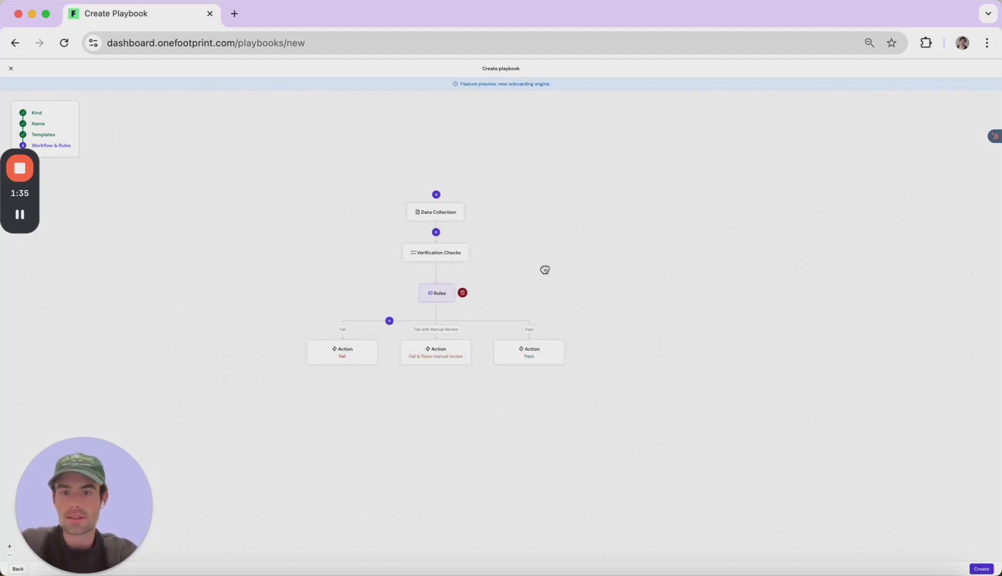
# - Open the residency settings of the Data Collection node for editing
pyautogui.scroll(5, 570, 267)
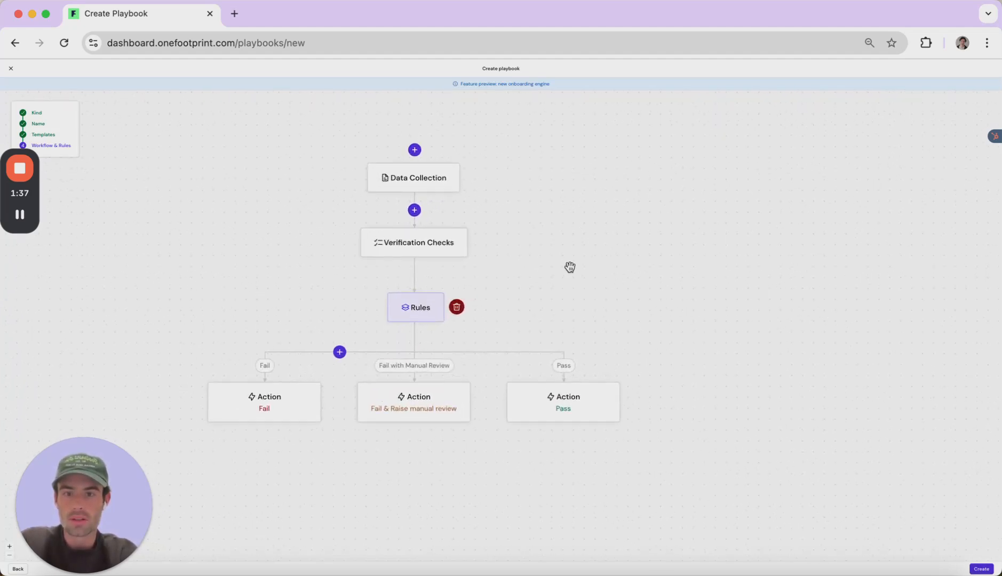
pyautogui.click(450, 181)
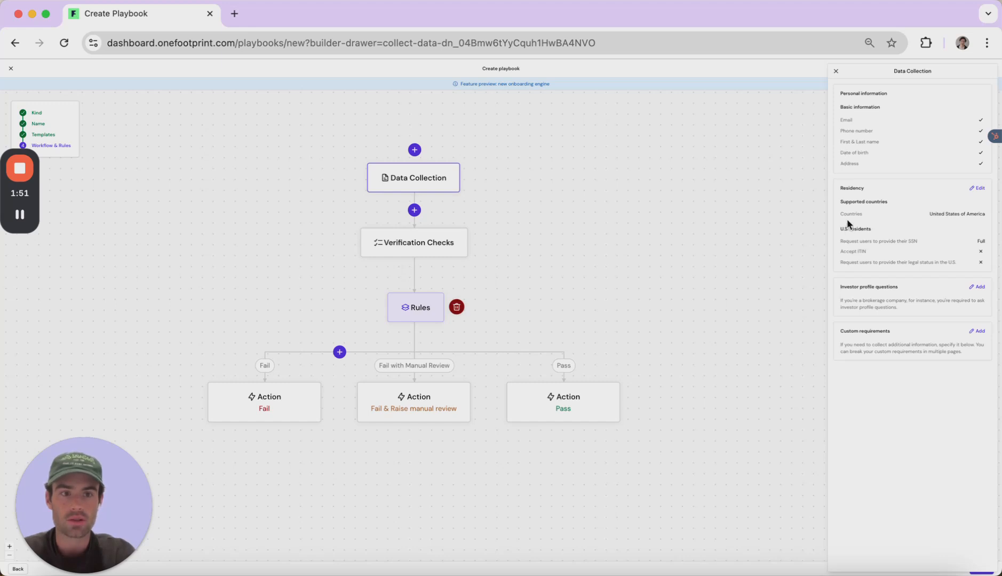
pyautogui.click(979, 188)
# - Add Mexico to the supported countries, then remove it again
pyautogui.click(931, 217)
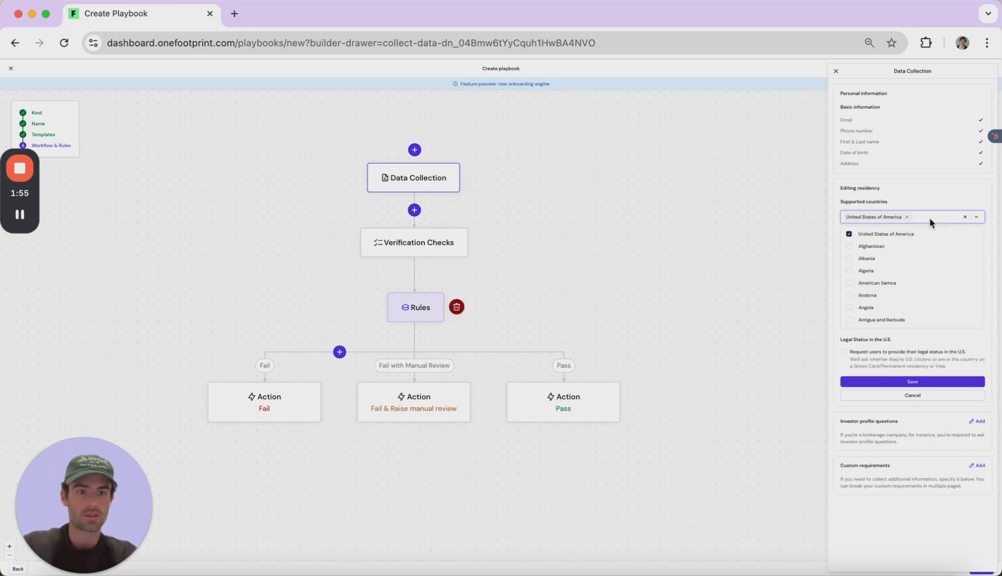
pyautogui.write('mex')
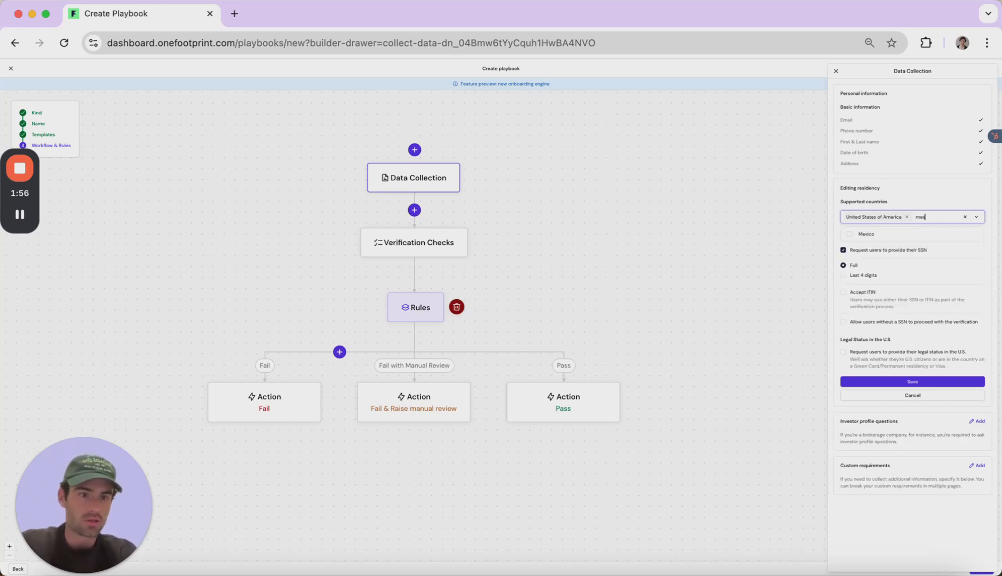
pyautogui.click(860, 234)
pyautogui.click(942, 190)
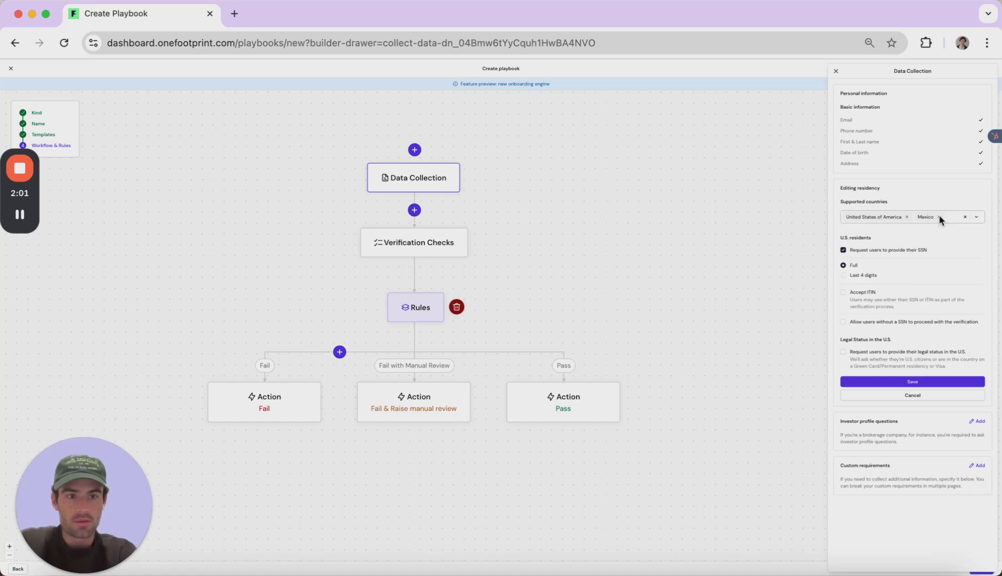
pyautogui.click(939, 217)
pyautogui.click(926, 185)
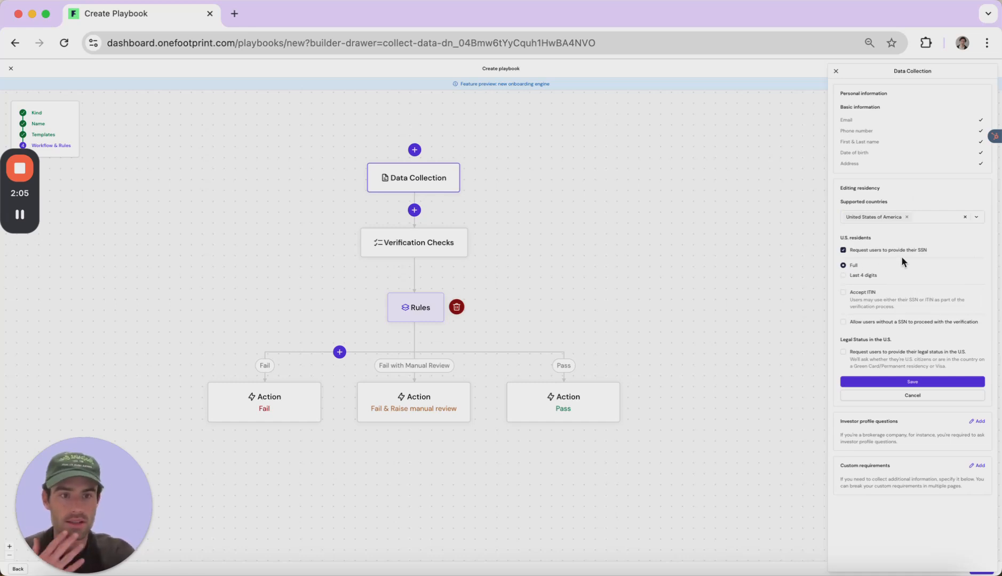
# - Enable Accept ITIN for U.S. residents and save the residency settings
pyautogui.click(844, 292)
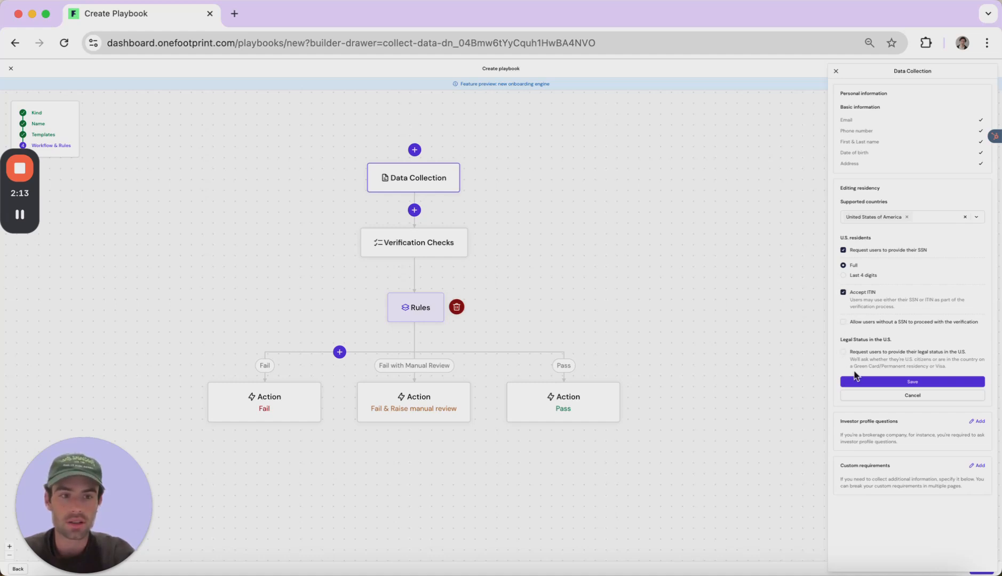
pyautogui.click(853, 381)
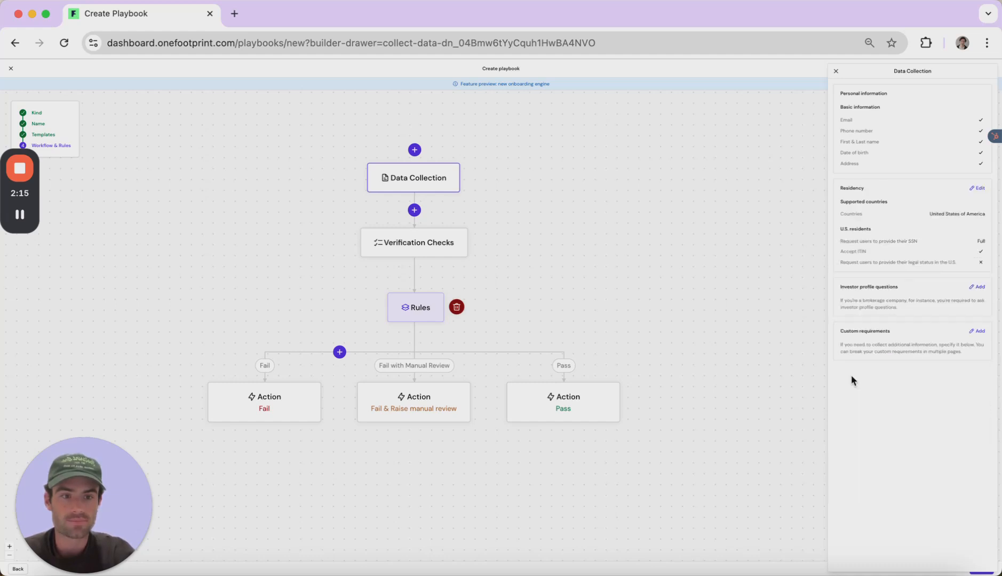
# - Start a custom requirements page with the header "Annual Income" and the subheader "We need annual income"
pyautogui.click(977, 332)
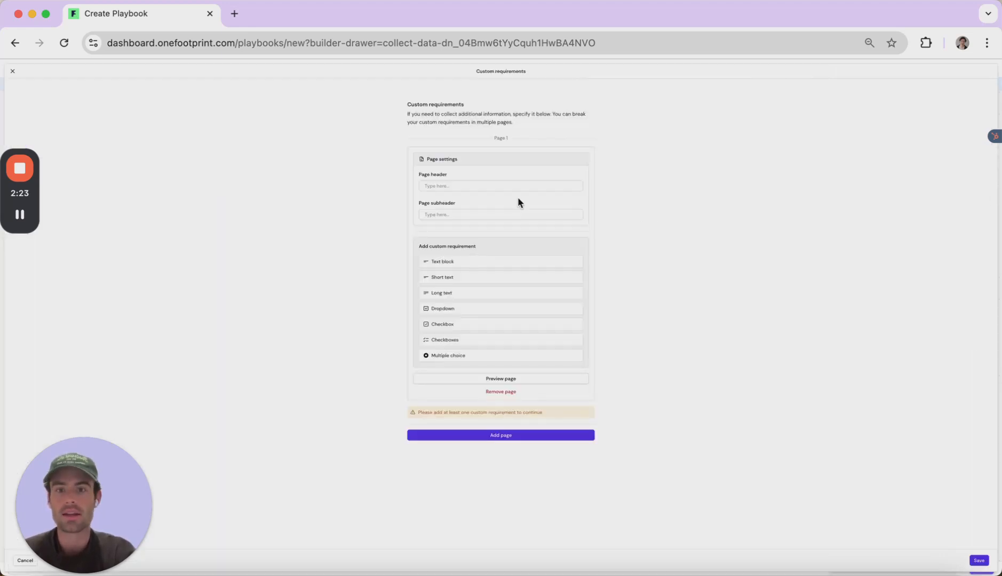
pyautogui.click(460, 182)
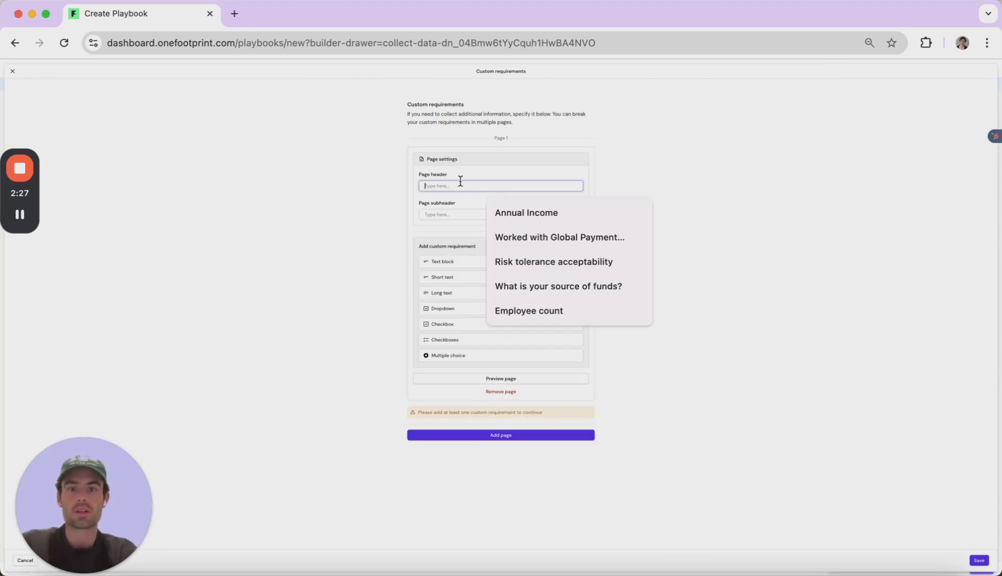
pyautogui.write('Annual Income')
pyautogui.click(434, 215)
pyautogui.write('We need annu')
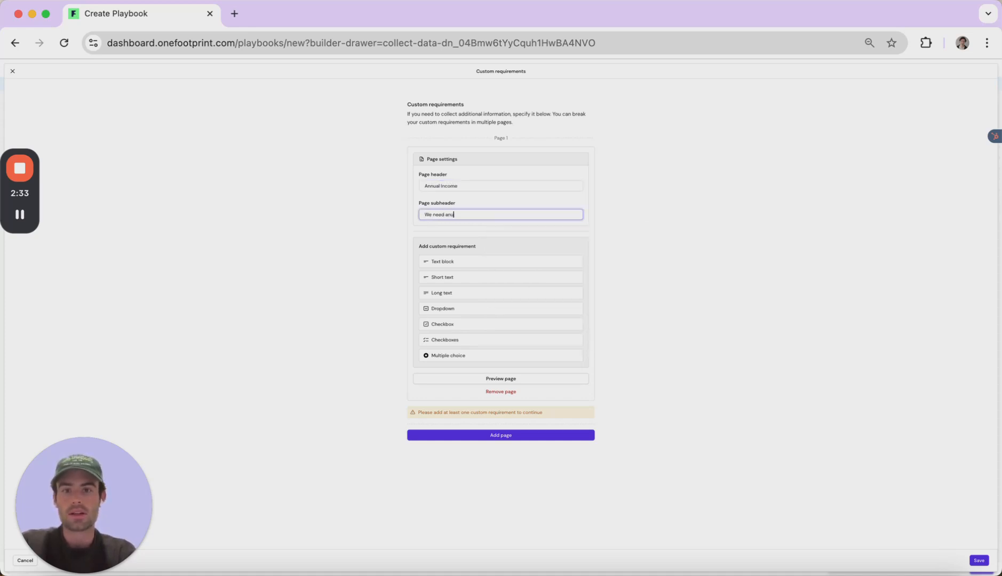
pyautogui.write('a')
pyautogui.press('BackSpace')
pyautogui.press('BackSpace')
pyautogui.write('n')
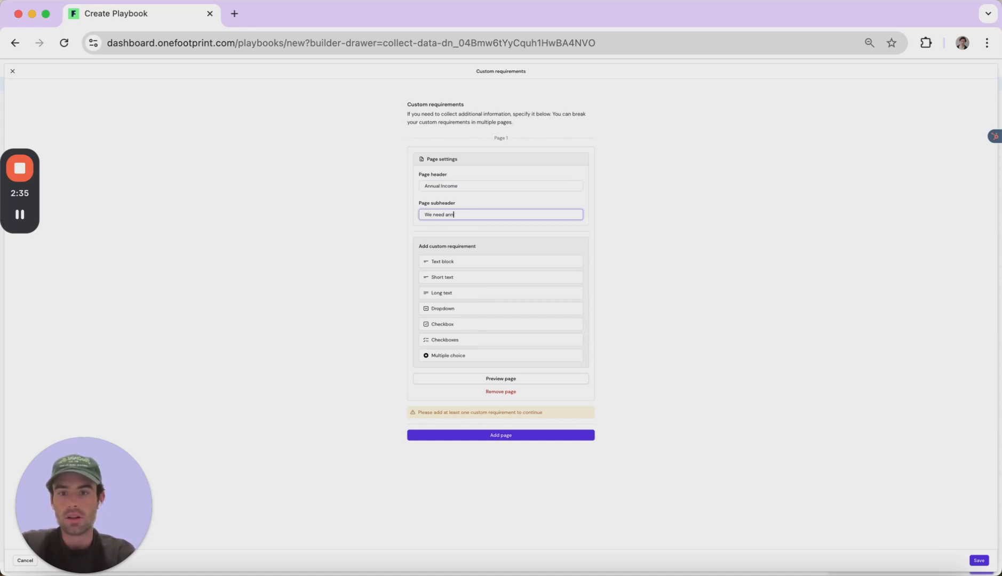
pyautogui.write('ual')
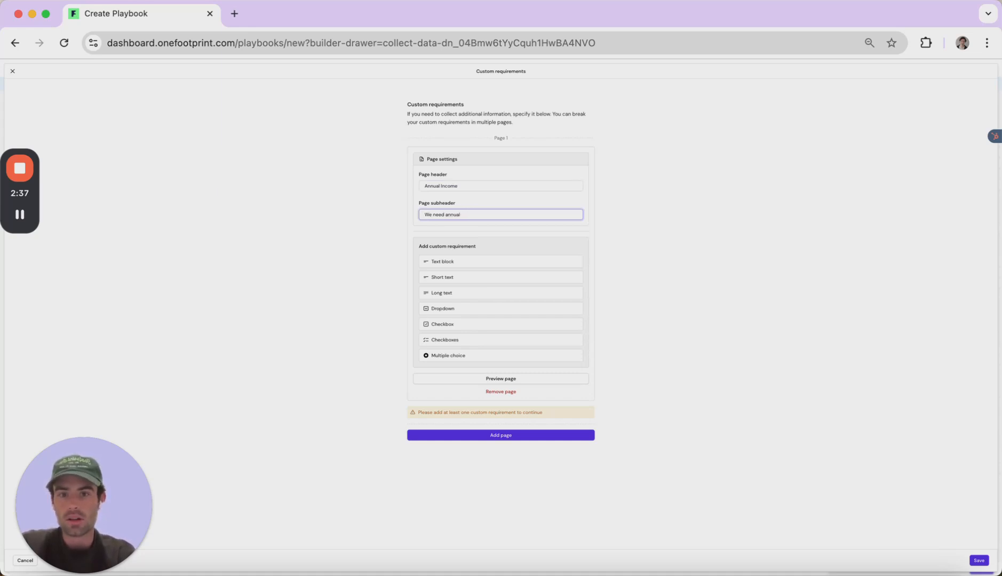
pyautogui.write(' income')
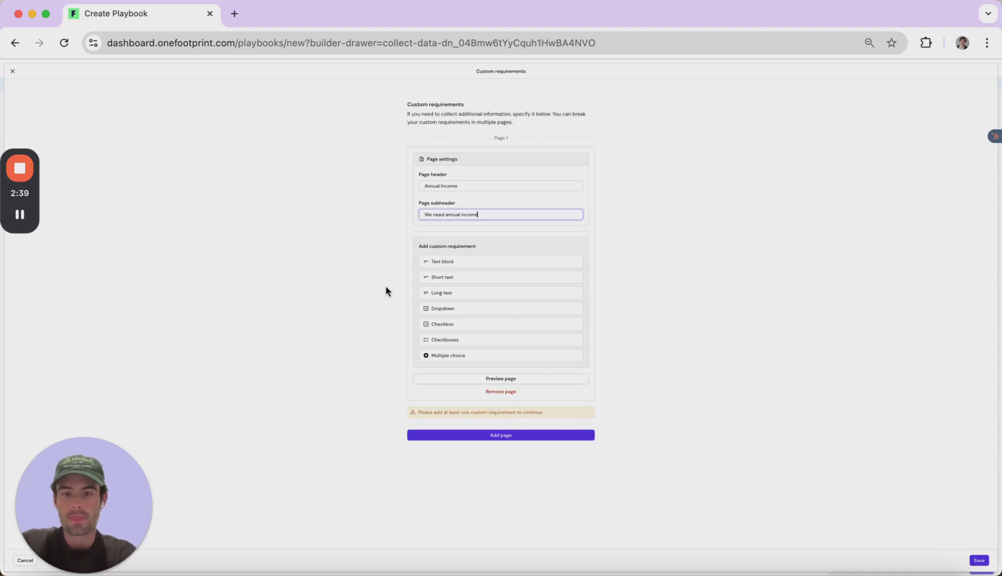
# - Add a multiple choice requirement with the prompt "What is your annual income?"
pyautogui.click(458, 355)
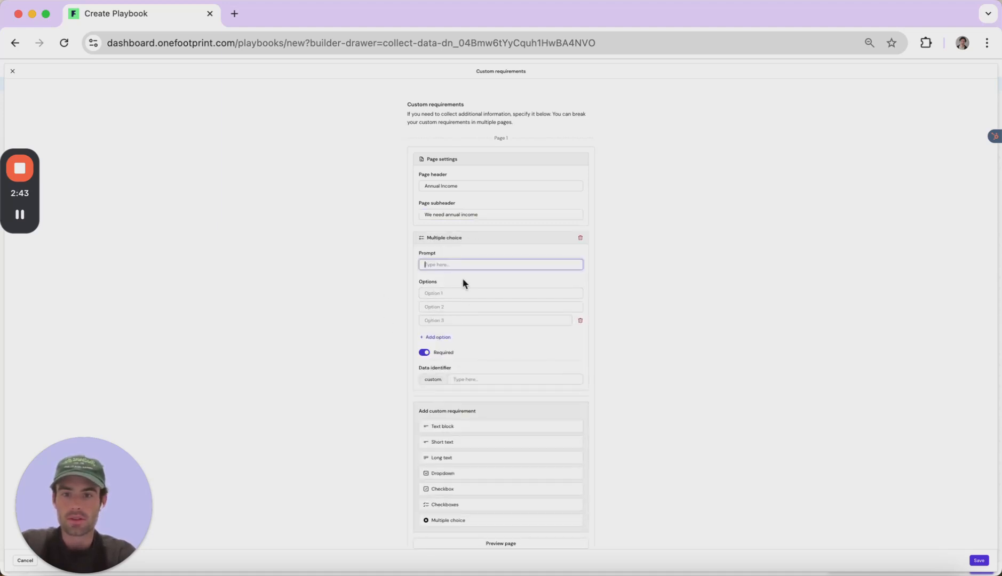
pyautogui.write('What')
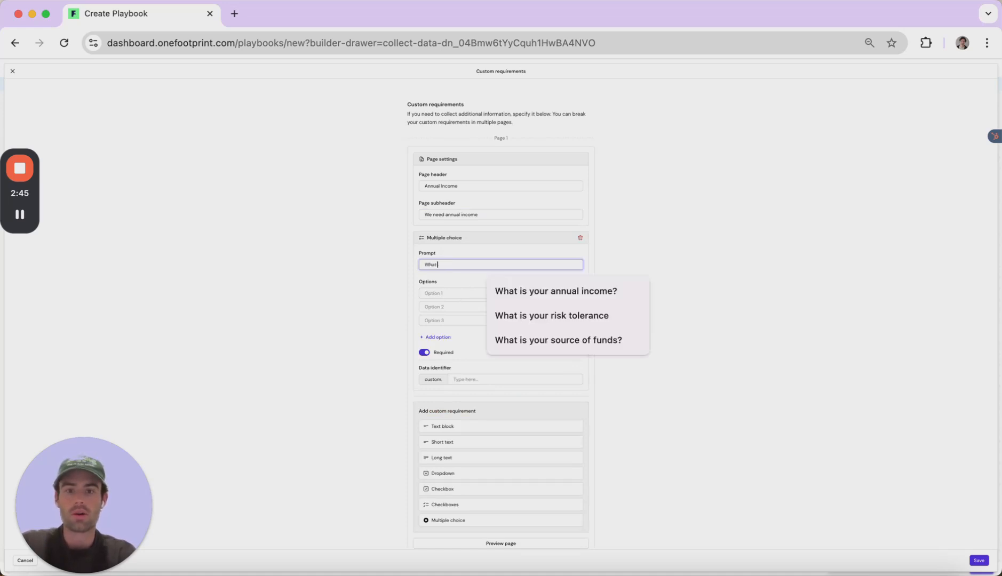
pyautogui.click(518, 289)
# - Fill in the income question's three options as <$50,000, $50,000-$100,000 and $10,000,000+
pyautogui.click(455, 291)
pyautogui.click(496, 317)
pyautogui.click(452, 312)
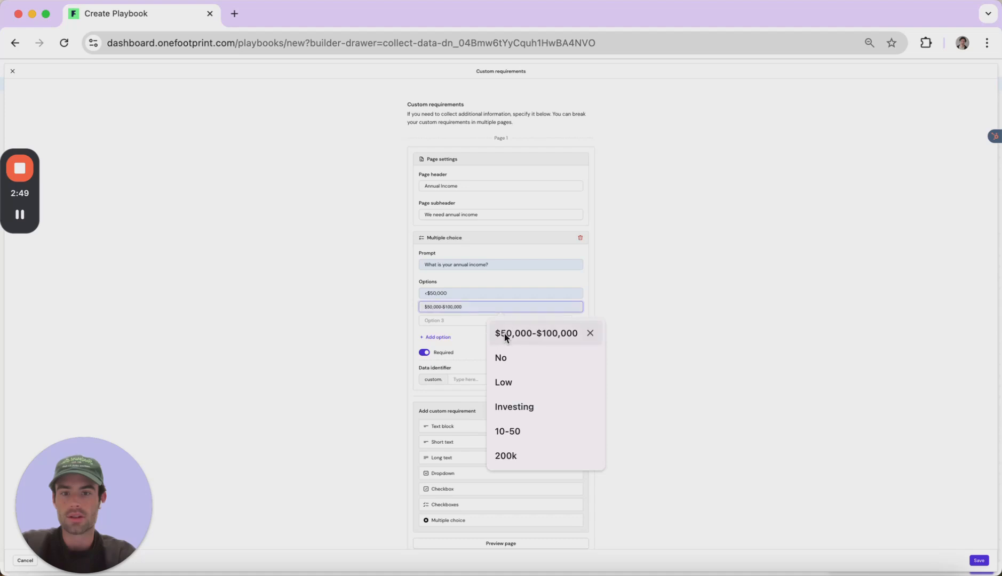
pyautogui.click(505, 335)
pyautogui.click(449, 318)
pyautogui.click(506, 347)
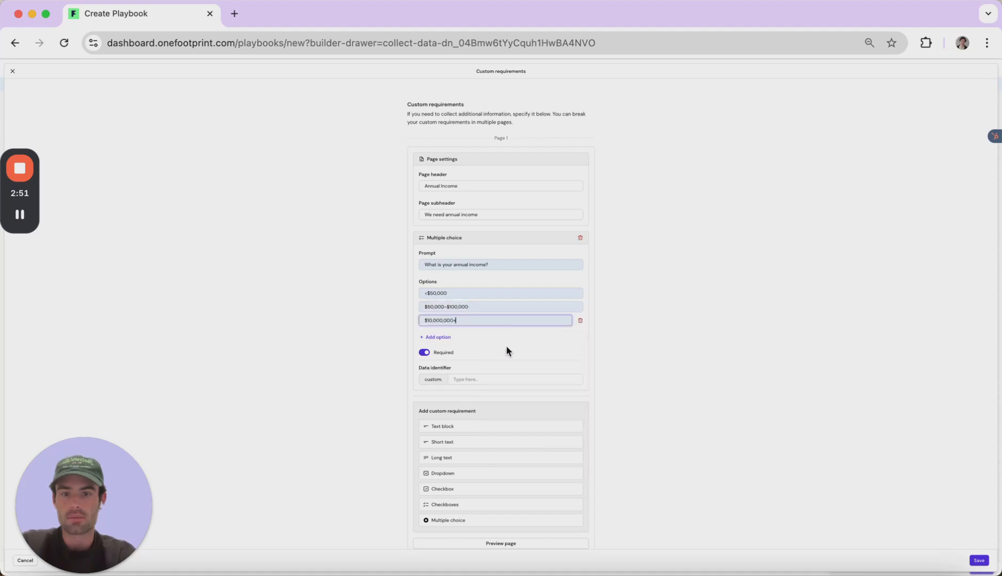
# - Set the income question's custom data identifier to "income"
pyautogui.click(483, 379)
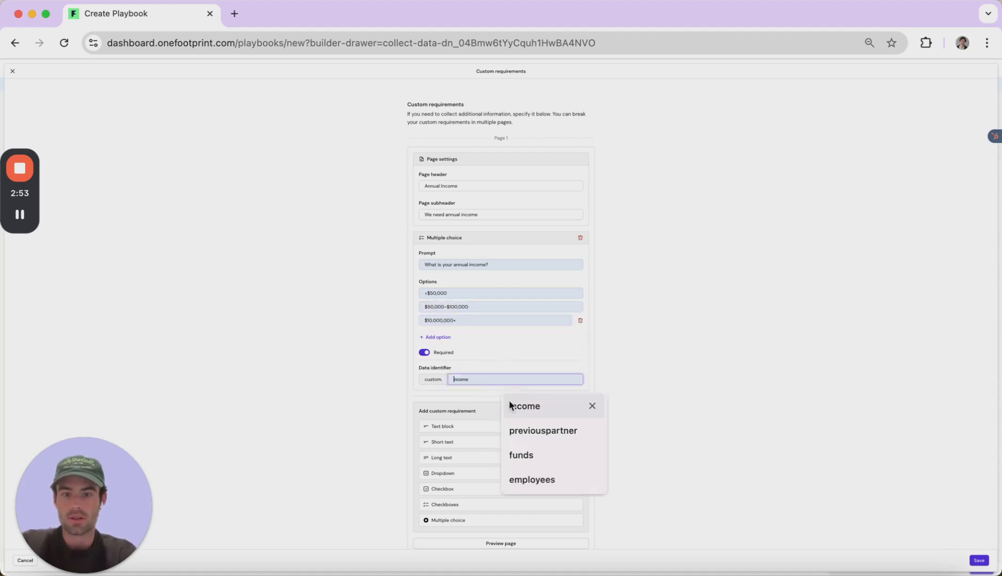
pyautogui.click(509, 405)
pyautogui.moveTo(418, 368); pyautogui.dragTo(452, 368)
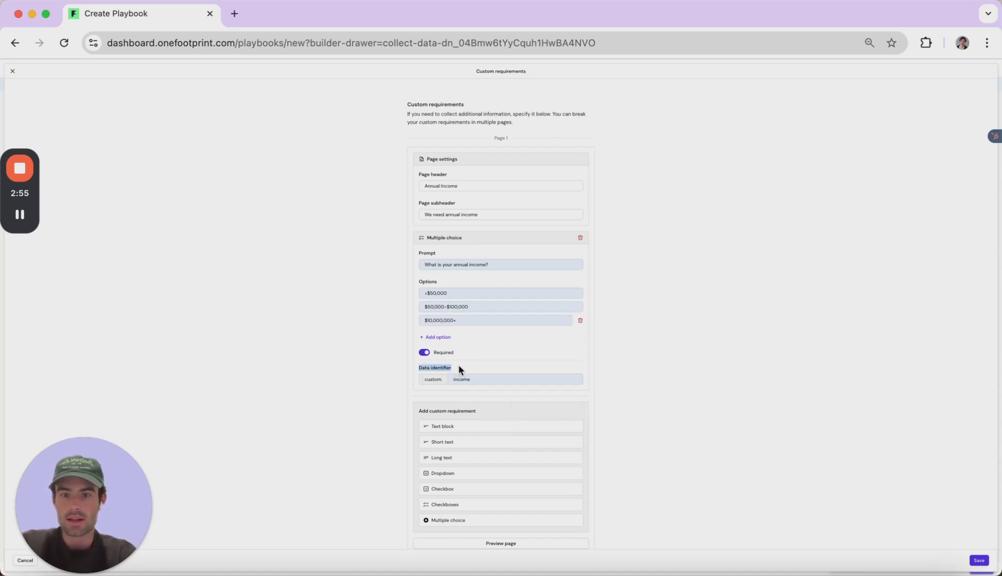
pyautogui.click(379, 392)
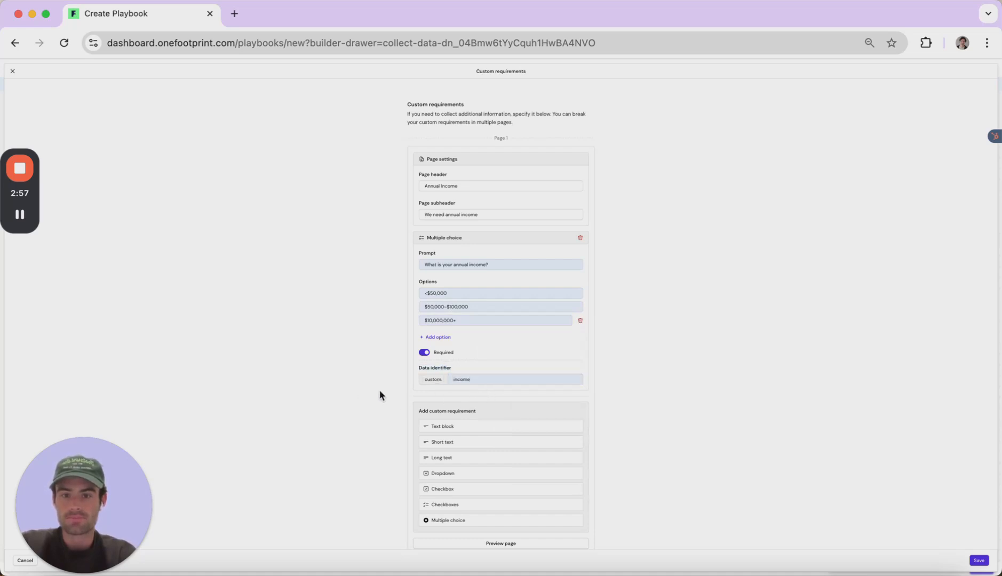
# - Add a second multiple choice requirement to the page with the prompt "What is your employment status"
pyautogui.scroll(-2, 379, 392)
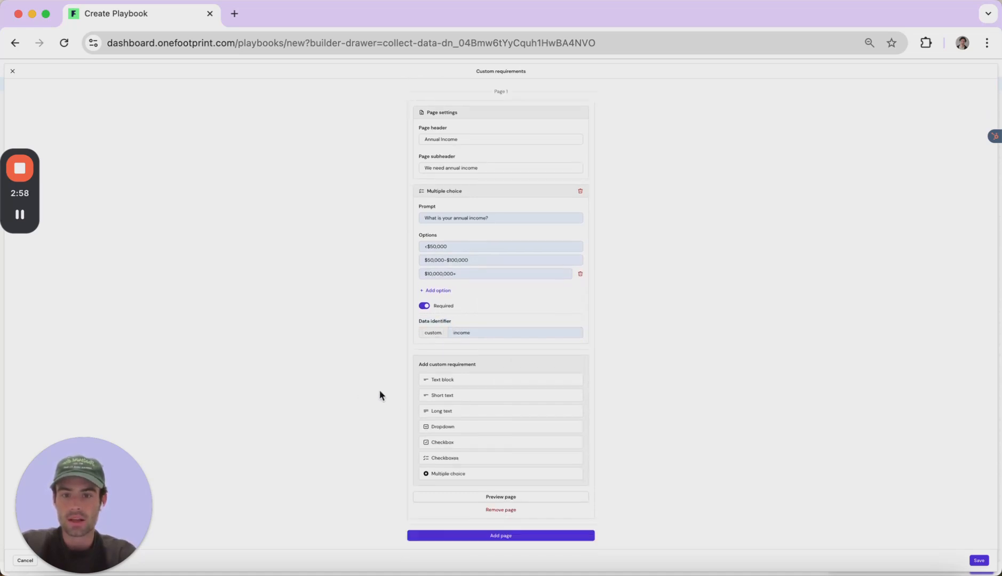
pyautogui.click(445, 474)
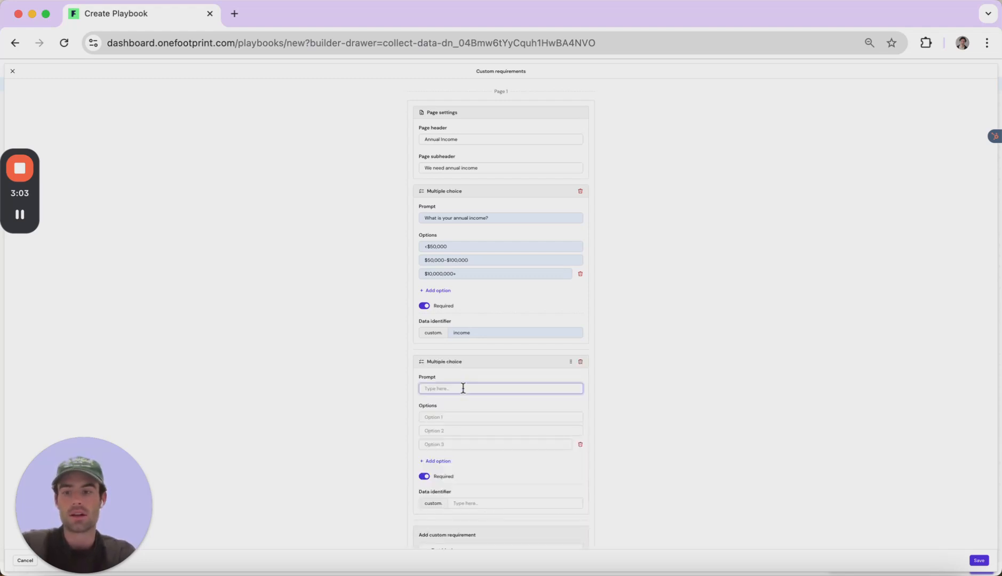
pyautogui.write('What is y')
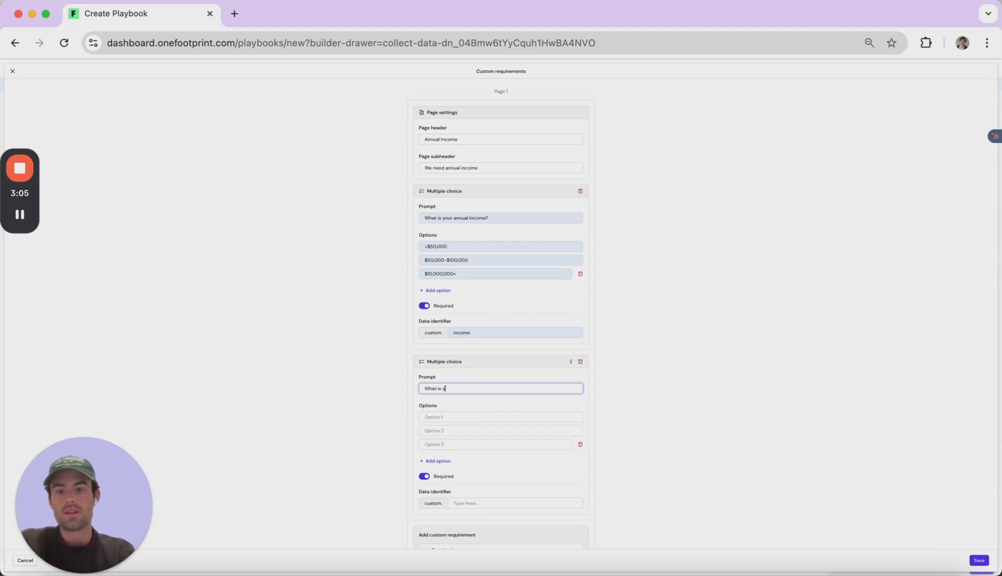
pyautogui.write('our employ')
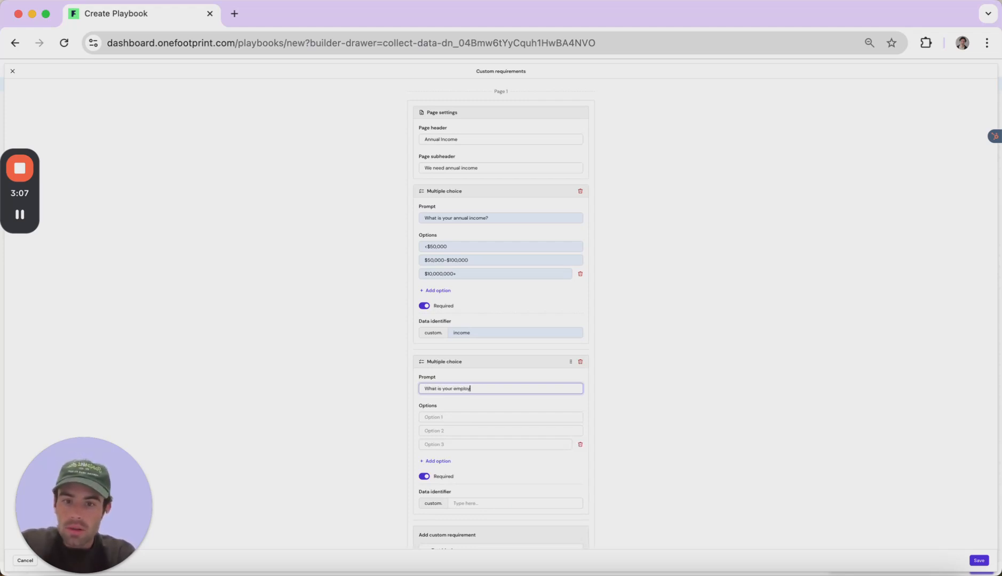
pyautogui.write('ment status')
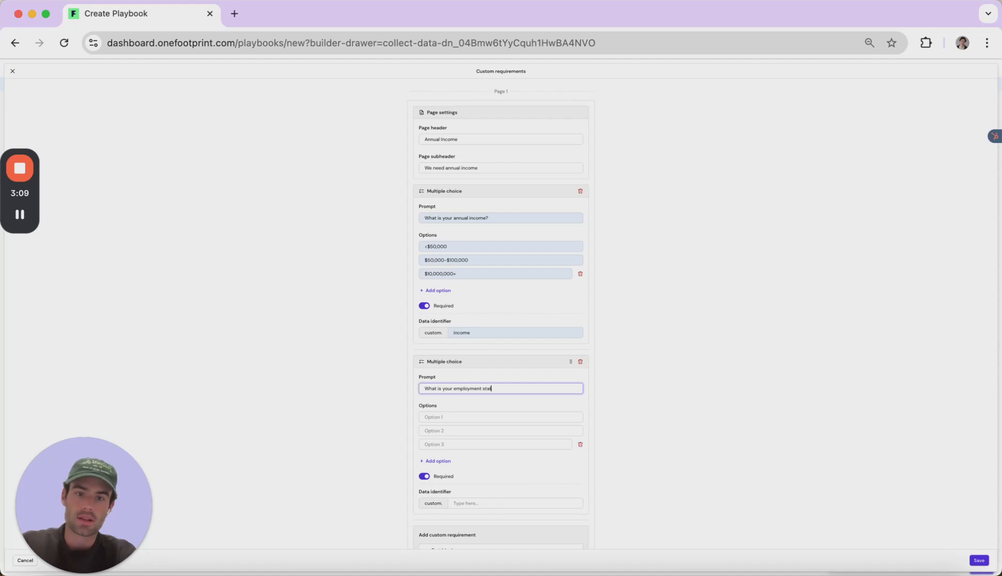
# - Fill in the employment question's options as Full Time, Part Time and Unemployed, and set its custom data identifier to "employment"
pyautogui.click(445, 417)
pyautogui.write('Full Time')
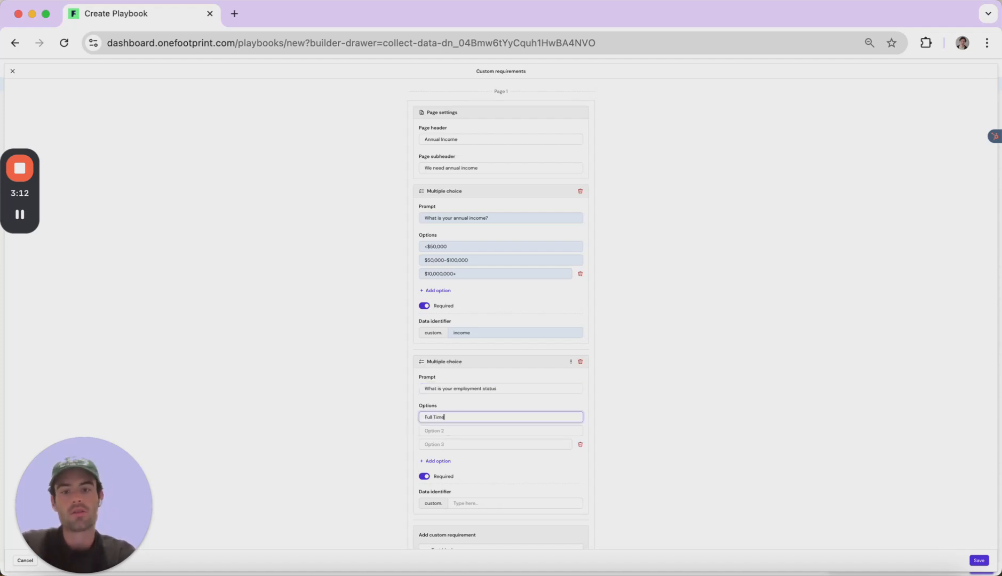
pyautogui.click(445, 431)
pyautogui.write('Part Time')
pyautogui.click(444, 445)
pyautogui.write('Unemployed')
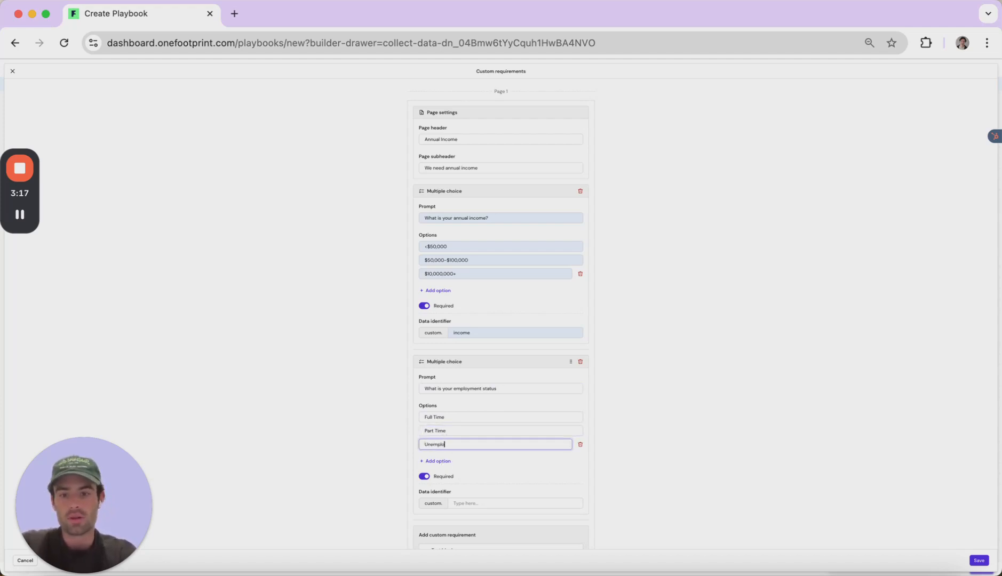
pyautogui.click(467, 502)
pyautogui.write('employment')
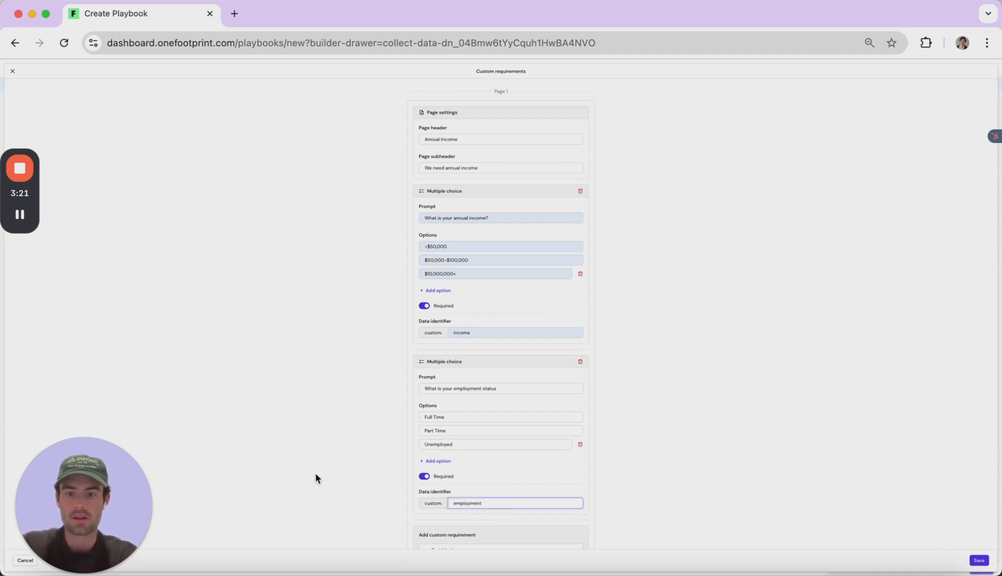
# - Preview the Annual Income page with both questions, close the preview and save the custom requirements
pyautogui.scroll(-5, 314, 469)
pyautogui.click(500, 497)
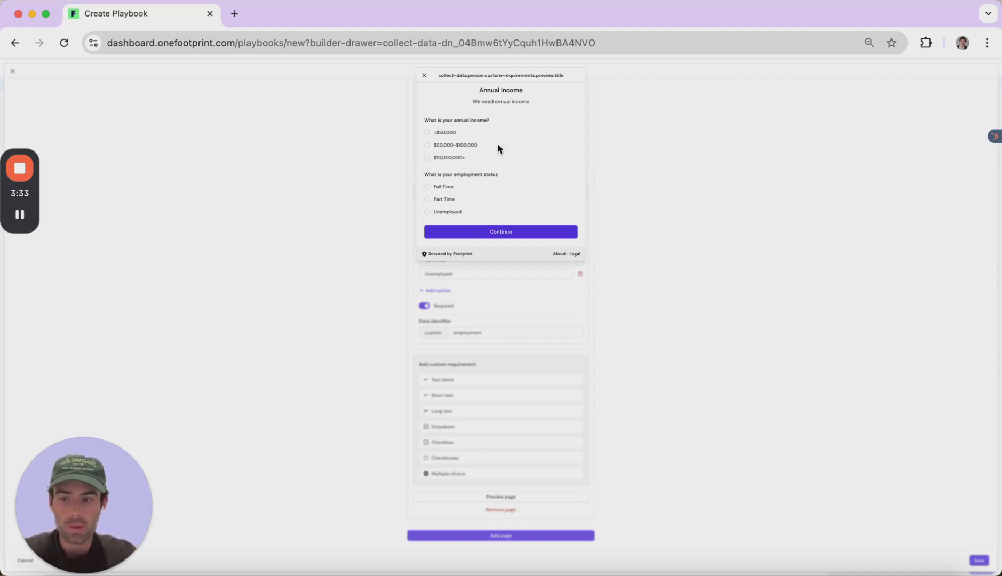
pyautogui.click(424, 75)
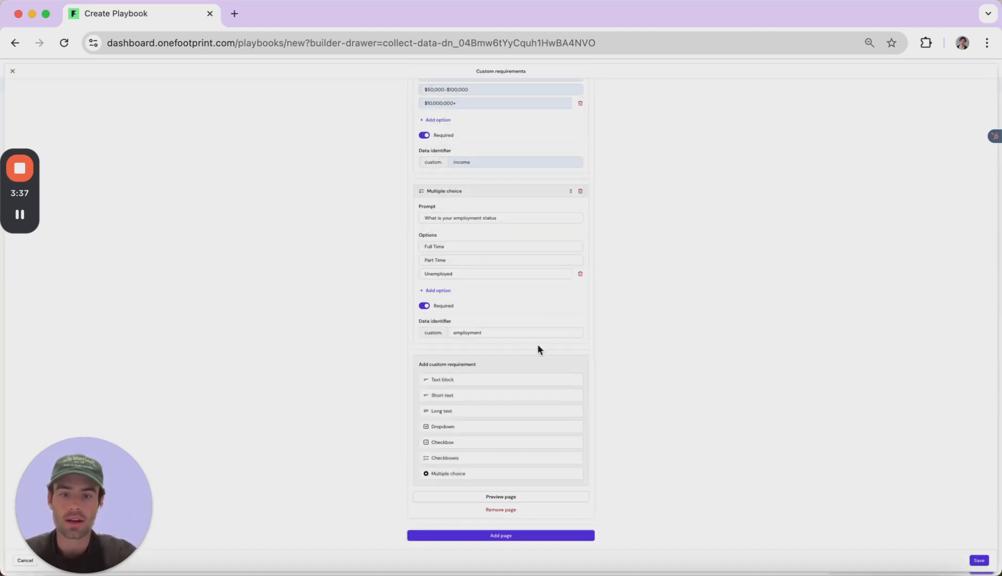
pyautogui.click(978, 561)
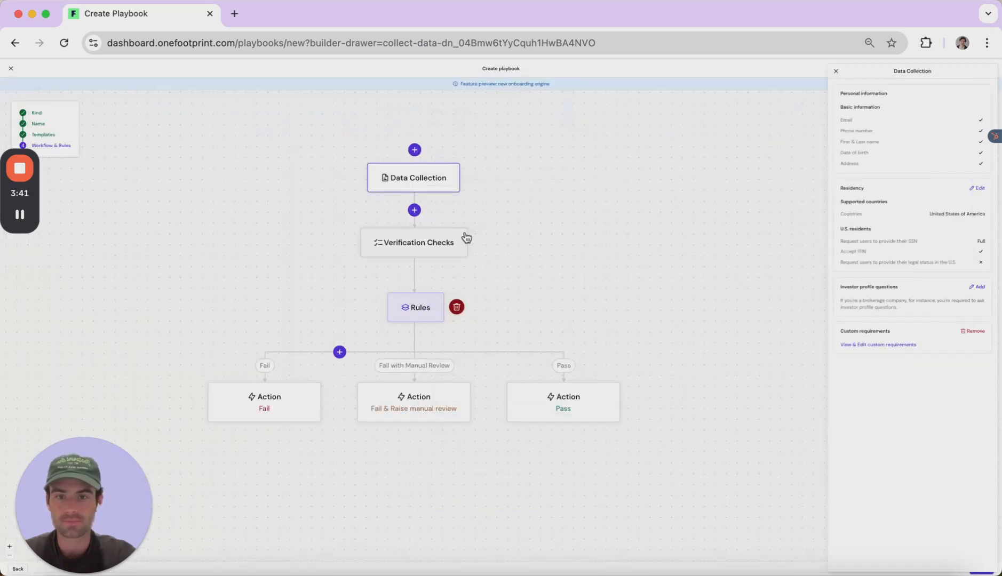
# - In the verification checks, enable enhanced AML screening without adverse media plus the SentiLink and Neuro-ID fraud checks, and save
pyautogui.click(456, 241)
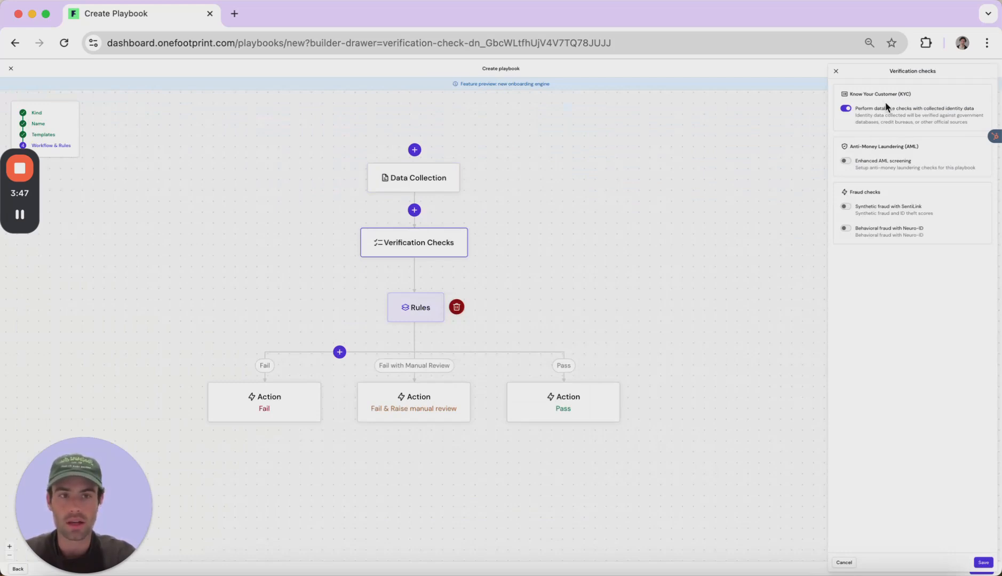
pyautogui.click(844, 161)
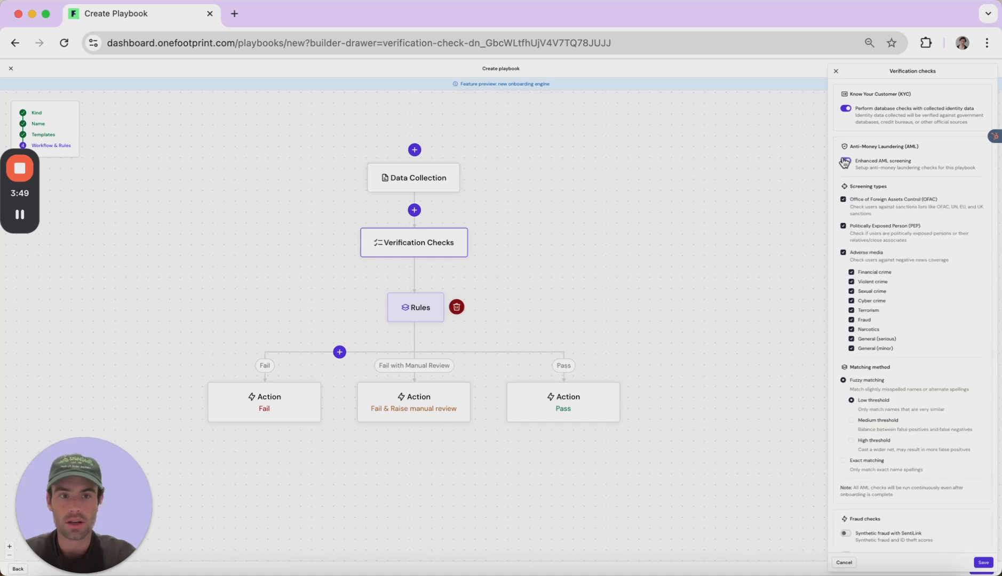
pyautogui.click(843, 253)
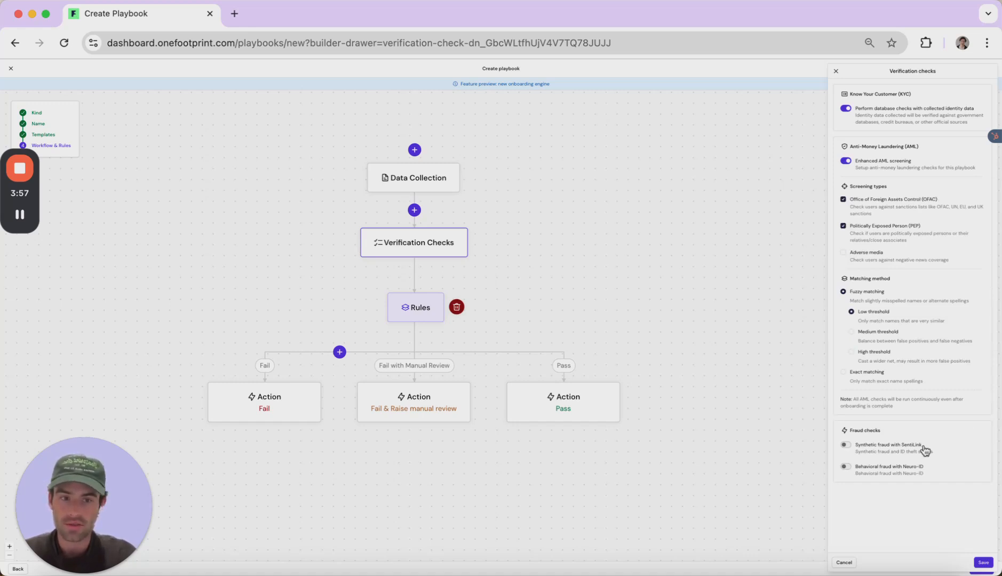
pyautogui.click(846, 445)
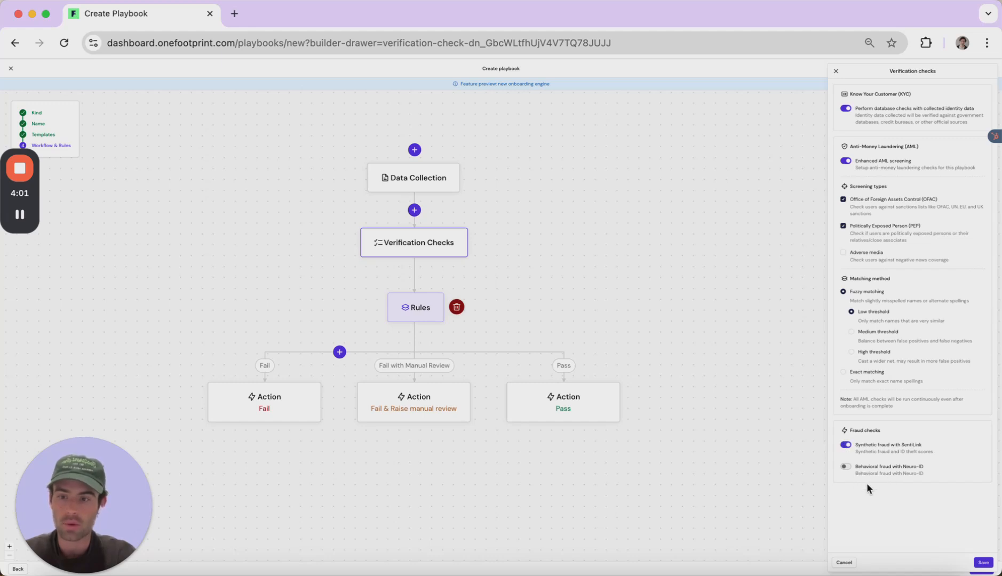
pyautogui.click(851, 468)
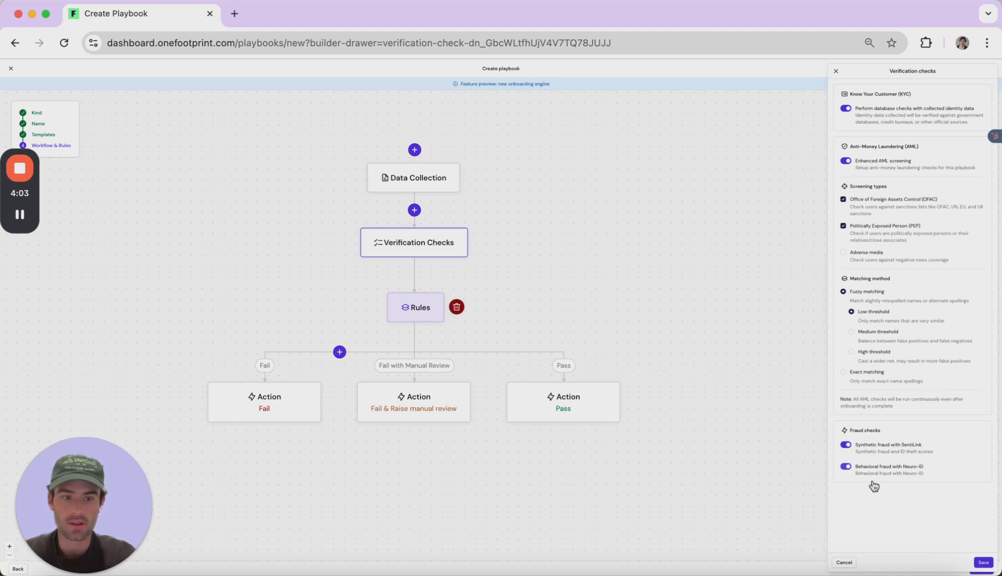
pyautogui.click(986, 563)
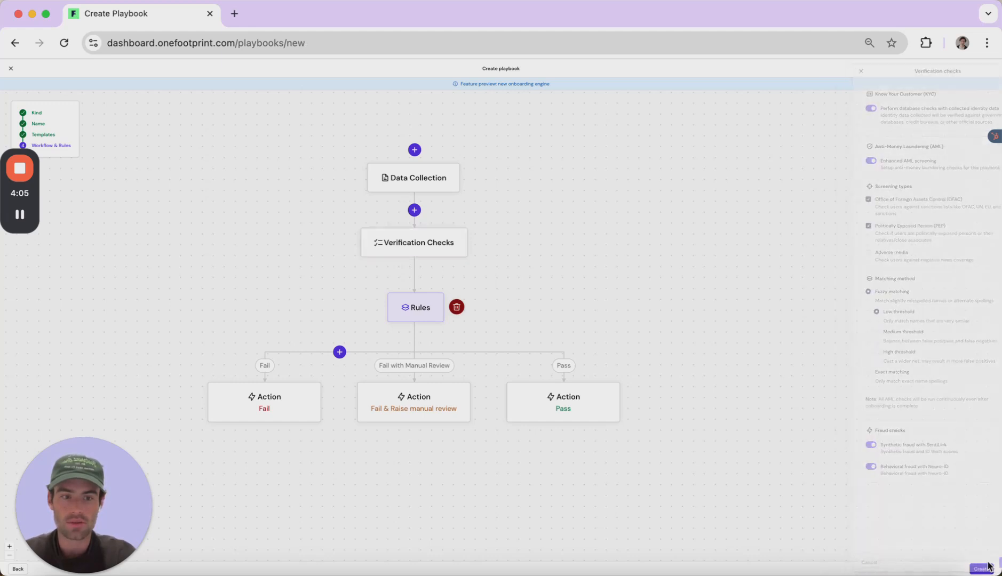
# - Review the rules for the Fail, Fail with Manual Review and default branches, leaving them without changes
pyautogui.click(418, 311)
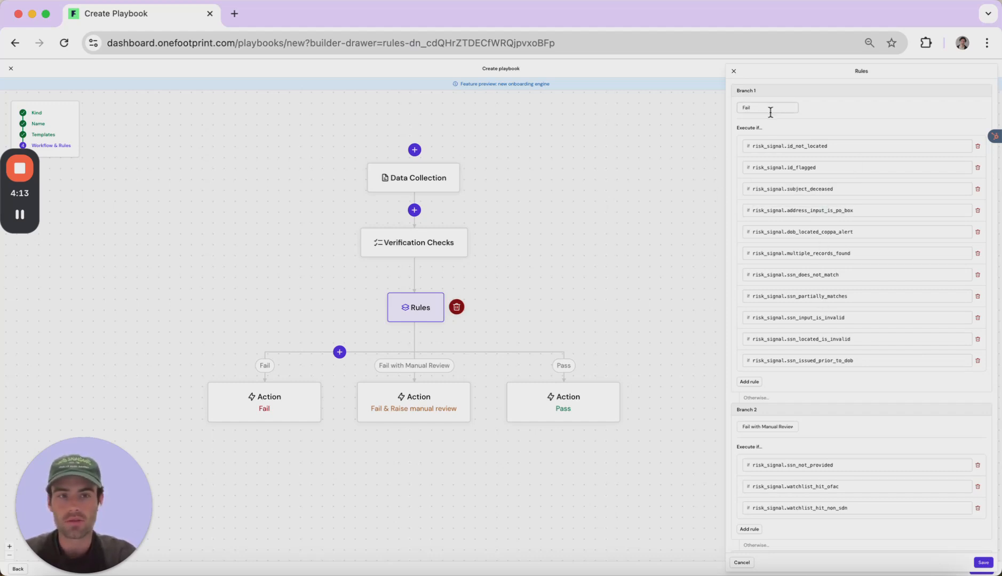
pyautogui.scroll(-2, 742, 308)
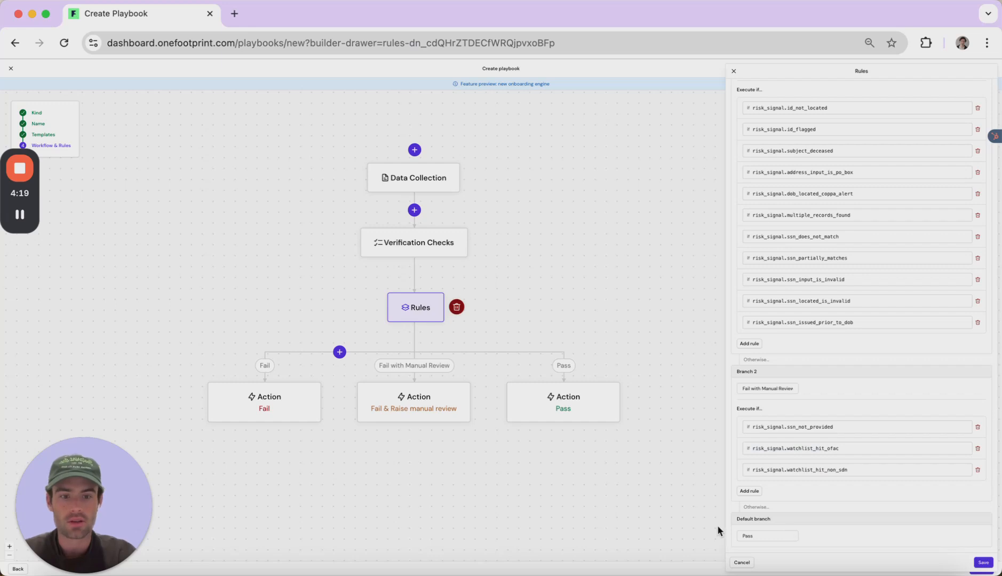
pyautogui.click(738, 562)
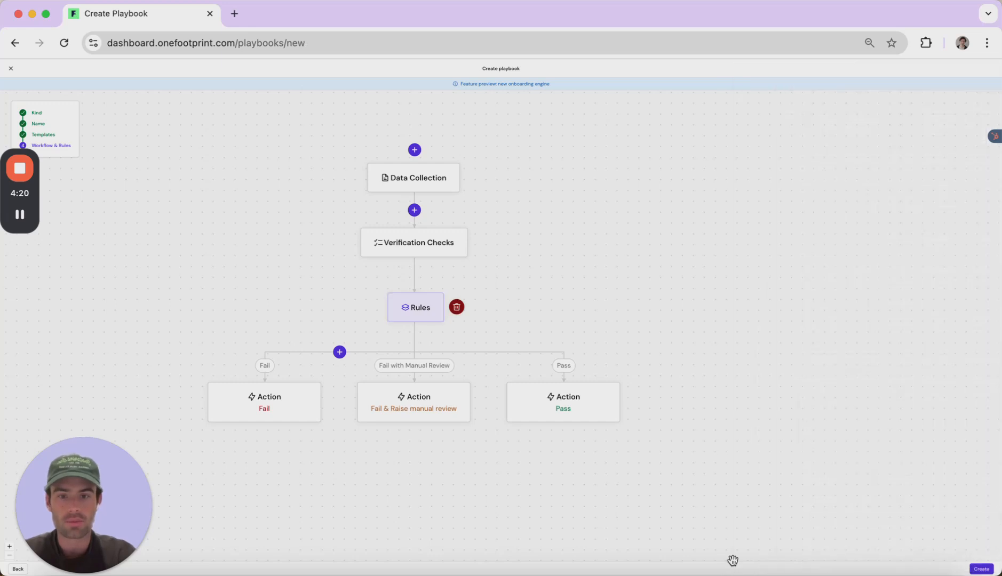
# - Add a step-up branch below the rules and set its document collection to accept a passport and request a selfie after ID upload
pyautogui.click(340, 352)
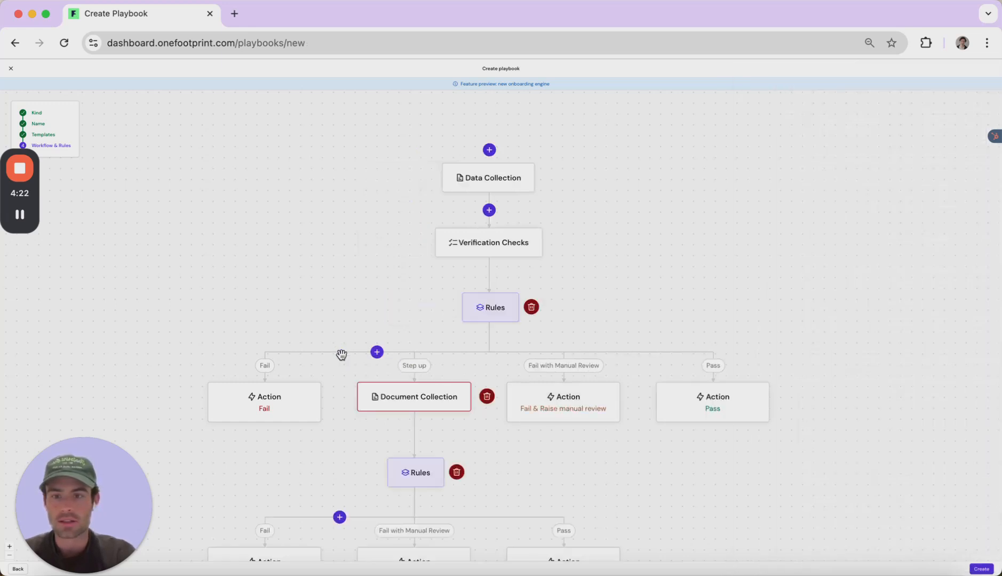
pyautogui.click(407, 403)
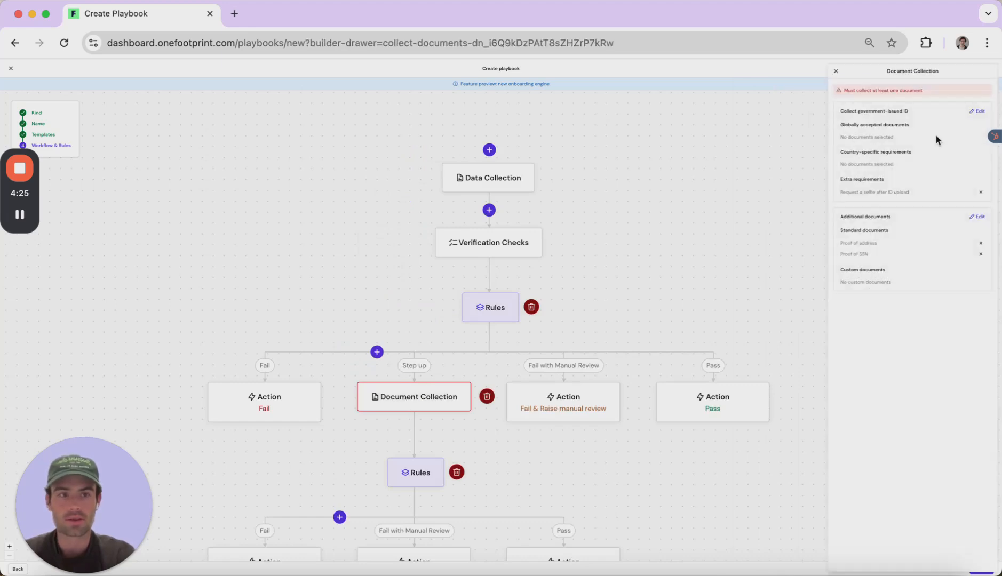
pyautogui.click(973, 111)
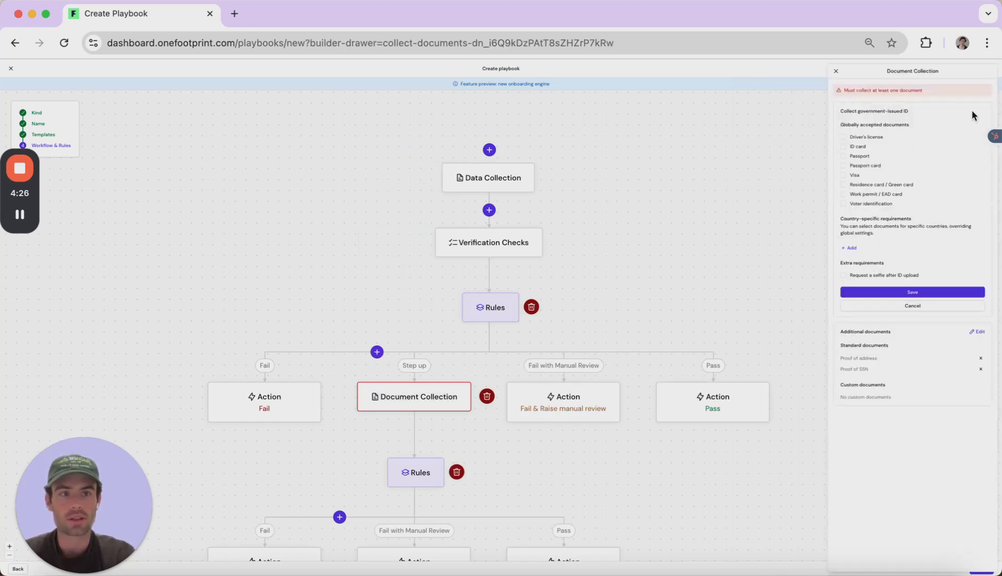
pyautogui.click(845, 155)
pyautogui.click(847, 274)
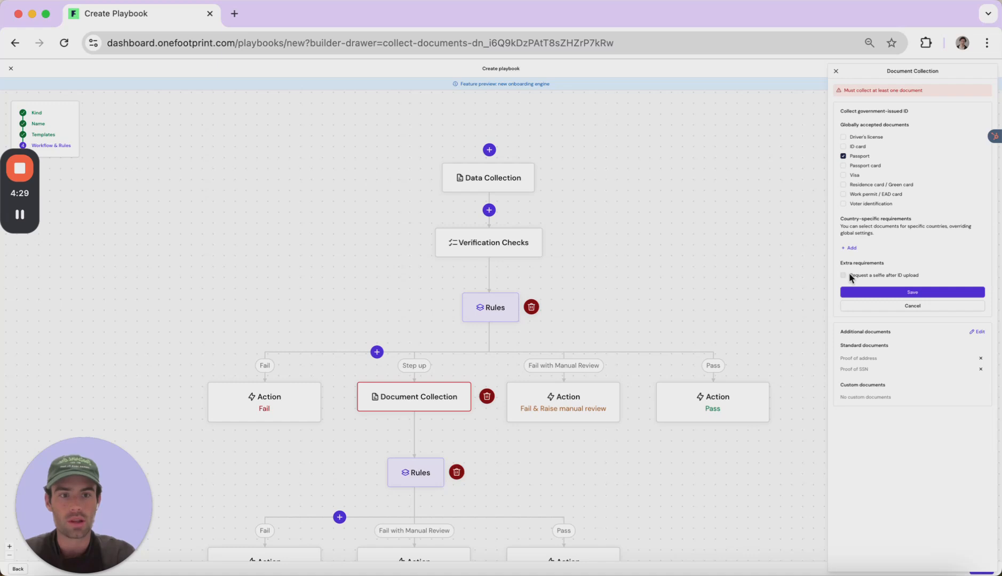
pyautogui.click(859, 292)
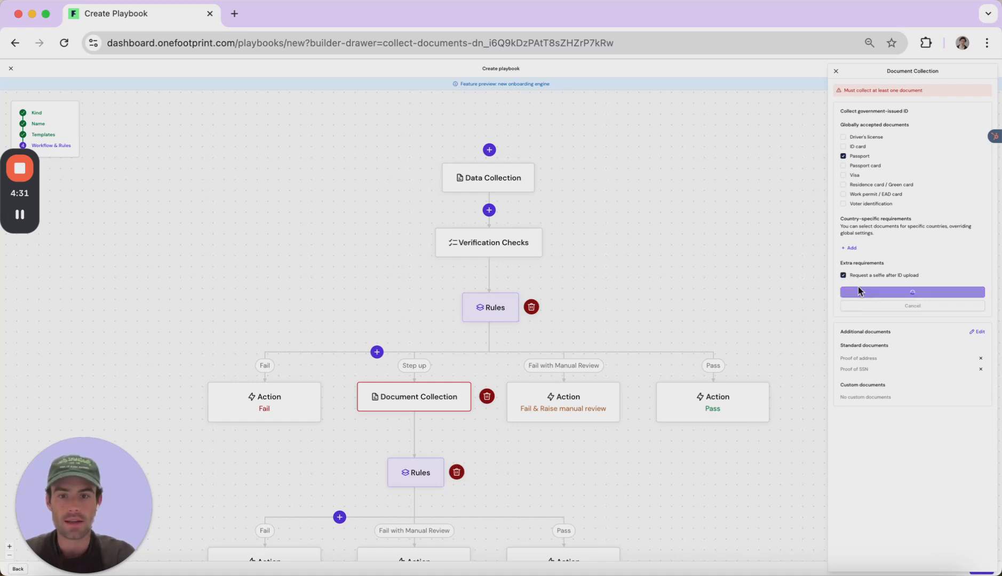
# - Add a rule to the Step up branch that executes if risk_signal.device_bot_risk is true, and save the rules
pyautogui.click(489, 317)
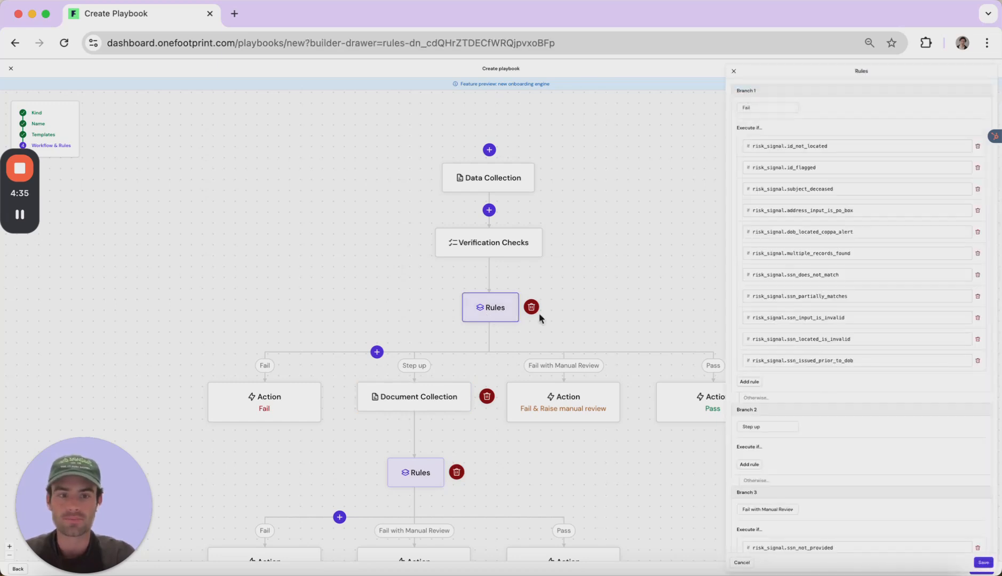
pyautogui.scroll(-5, 891, 419)
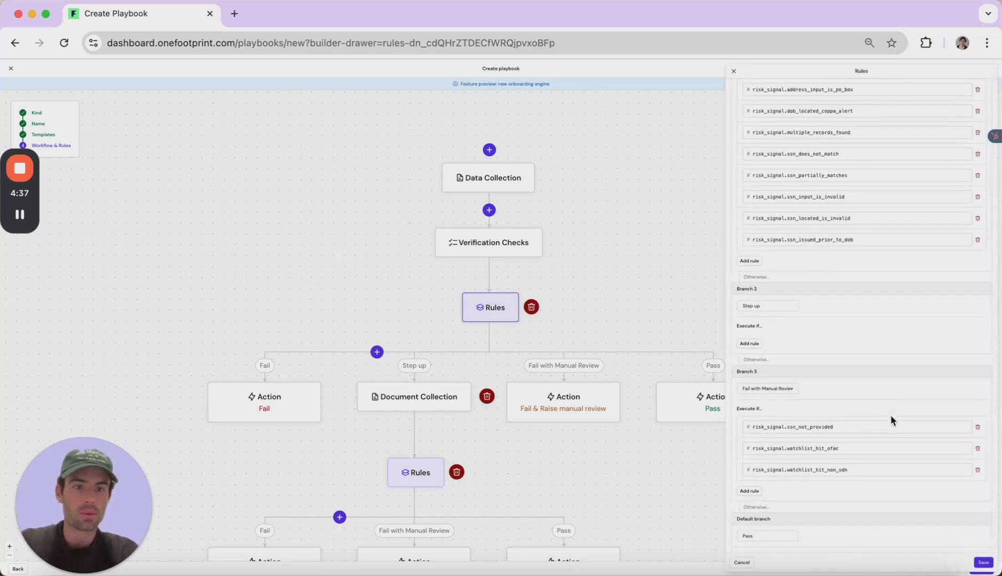
pyautogui.click(749, 344)
pyautogui.click(756, 342)
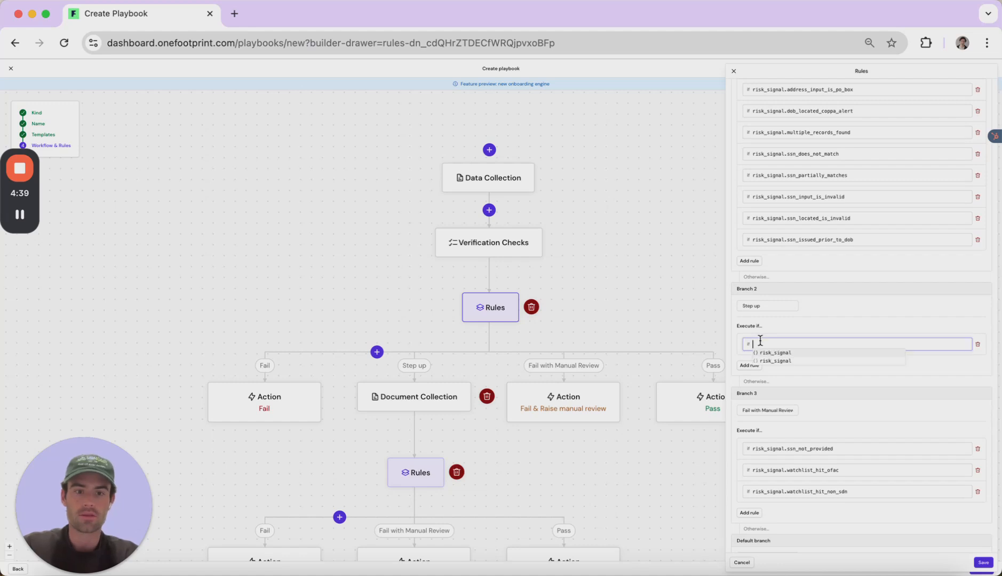
pyautogui.click(763, 356)
pyautogui.write('bot')
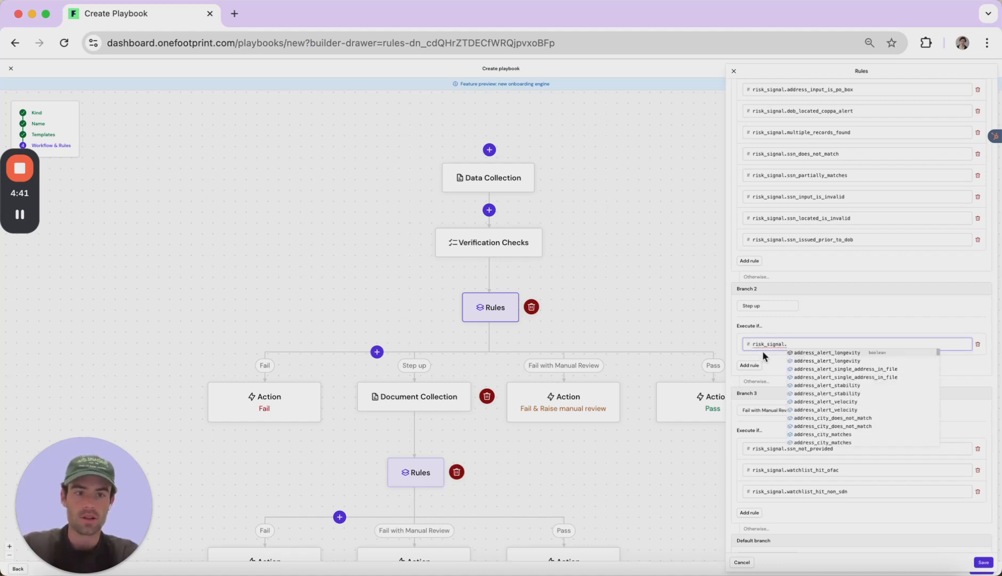
pyautogui.click(804, 371)
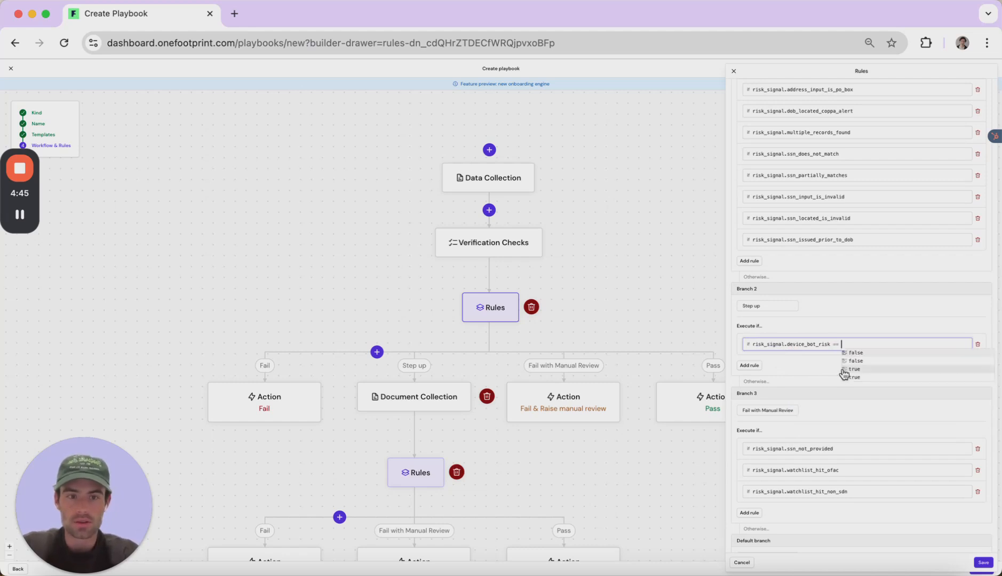
pyautogui.click(842, 369)
pyautogui.click(857, 369)
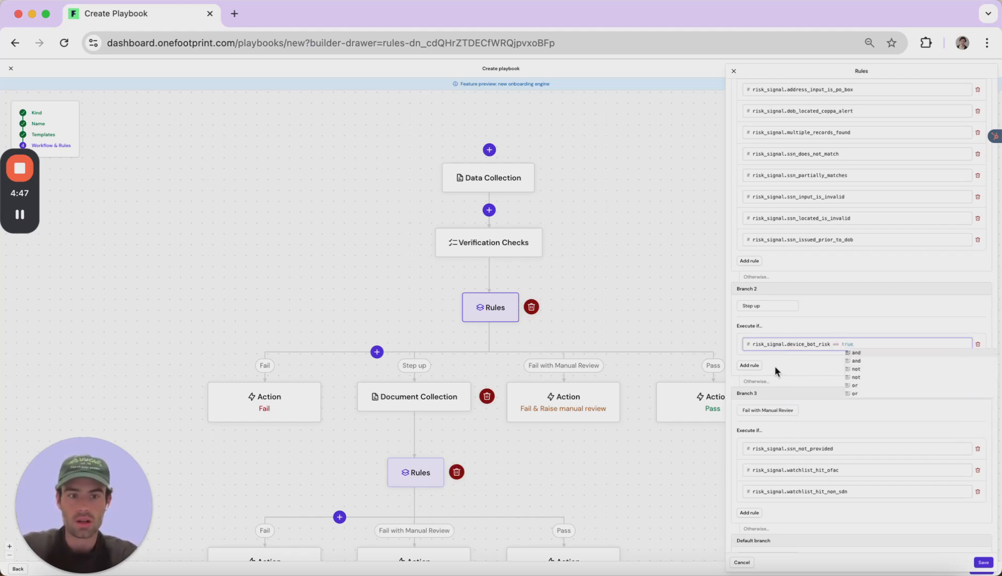
pyautogui.click(646, 311)
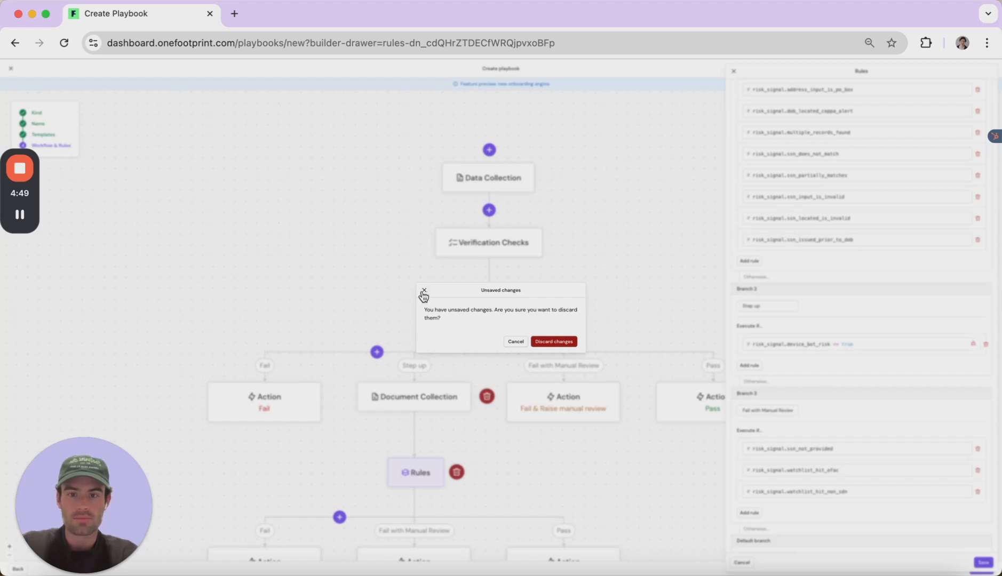
pyautogui.click(517, 342)
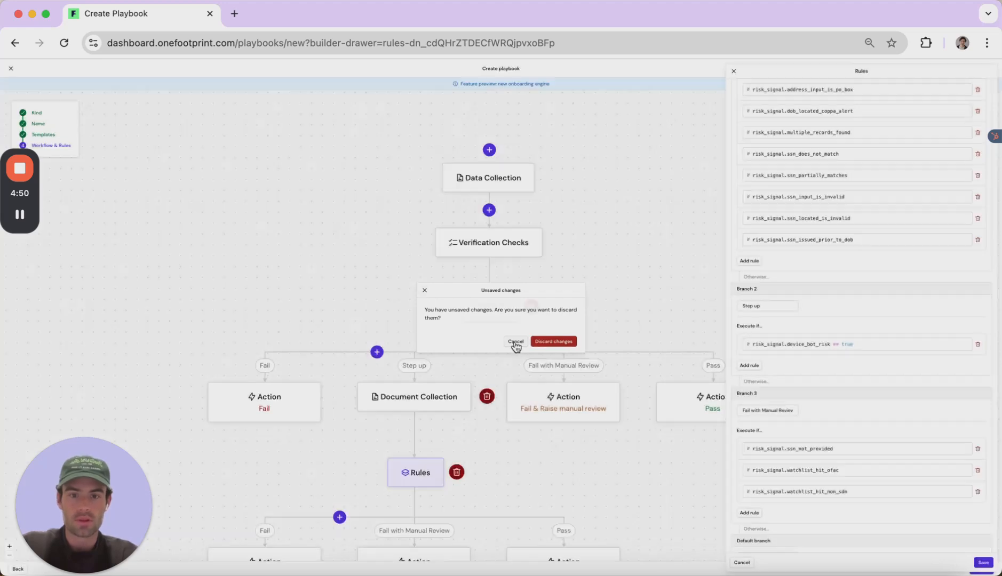
pyautogui.click(985, 564)
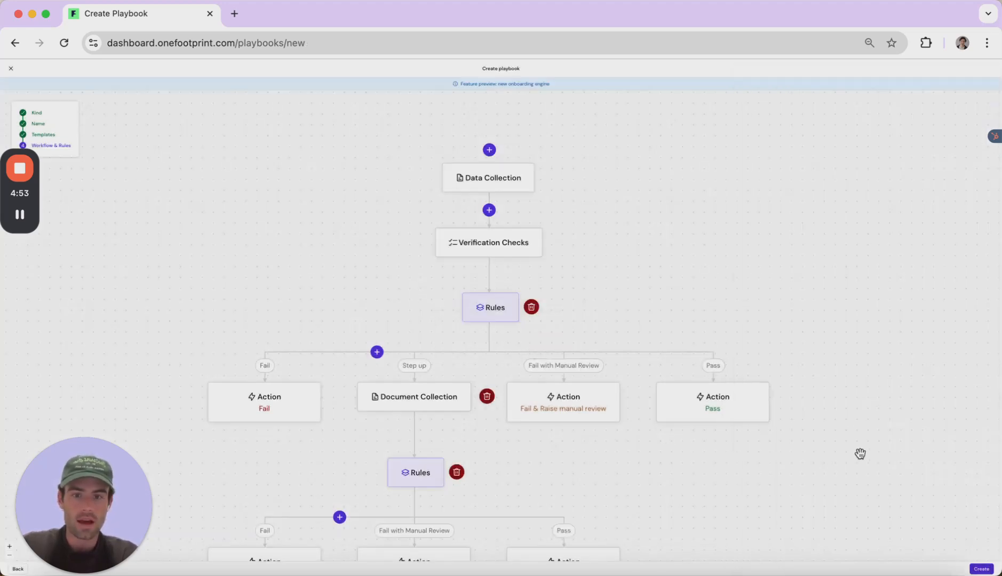
pyautogui.moveTo(854, 449); pyautogui.dragTo(808, 333)
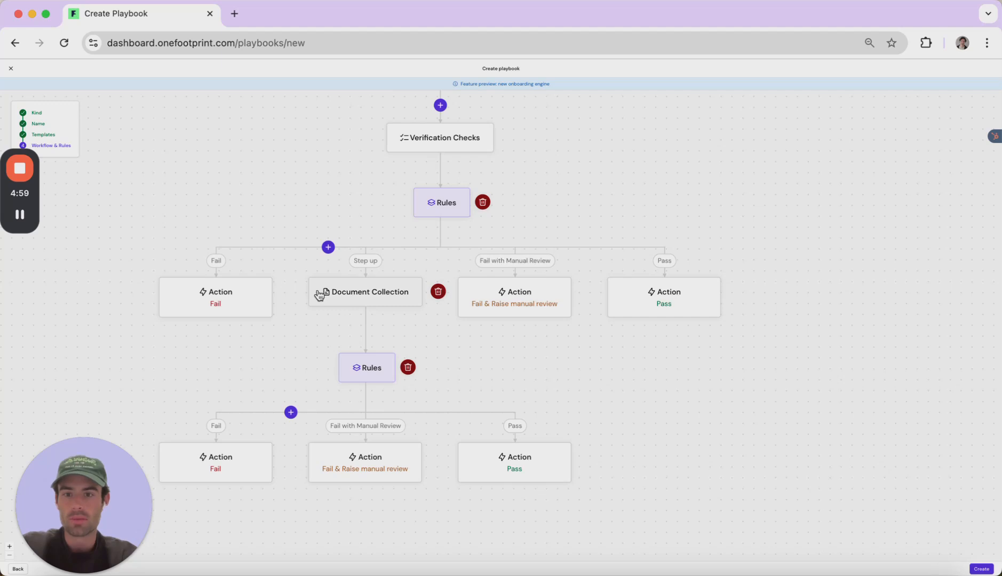
# - Review the rules that follow the step-up document collection, leaving them without changes
pyautogui.click(360, 373)
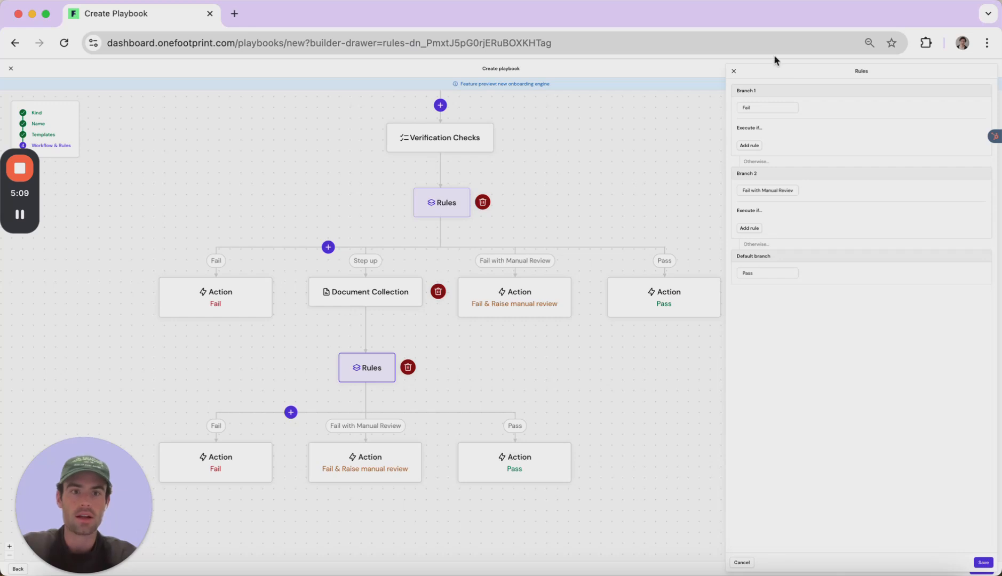
pyautogui.click(733, 71)
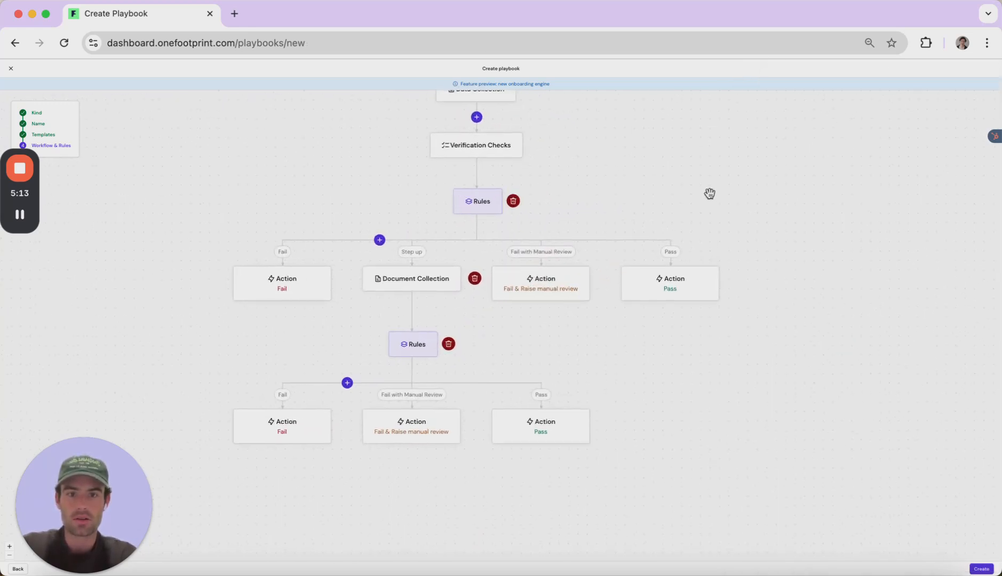
# - Add a nested step-up branch below the lower rules, and remove it again together with its rules and document collection subtrees
pyautogui.click(347, 383)
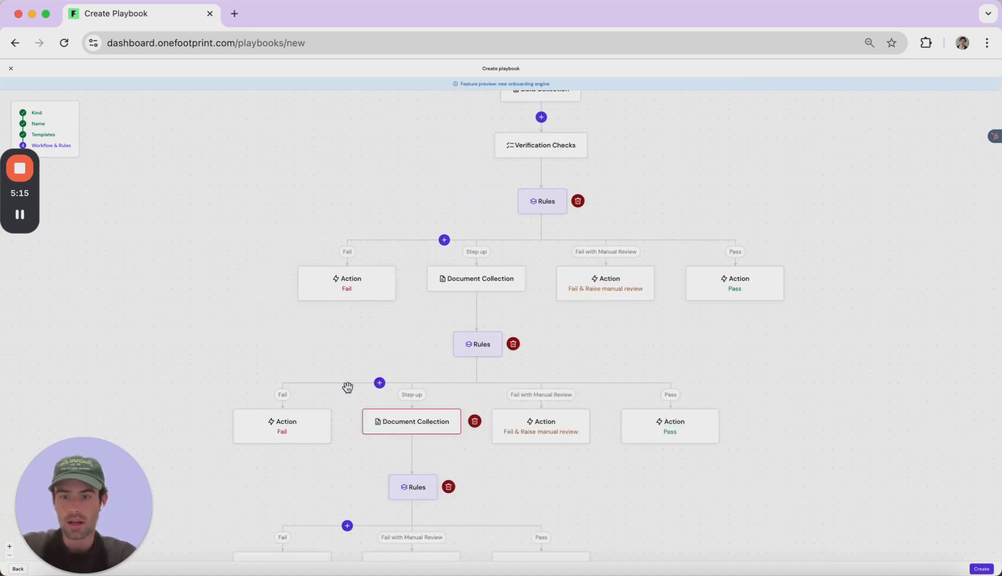
pyautogui.click(448, 487)
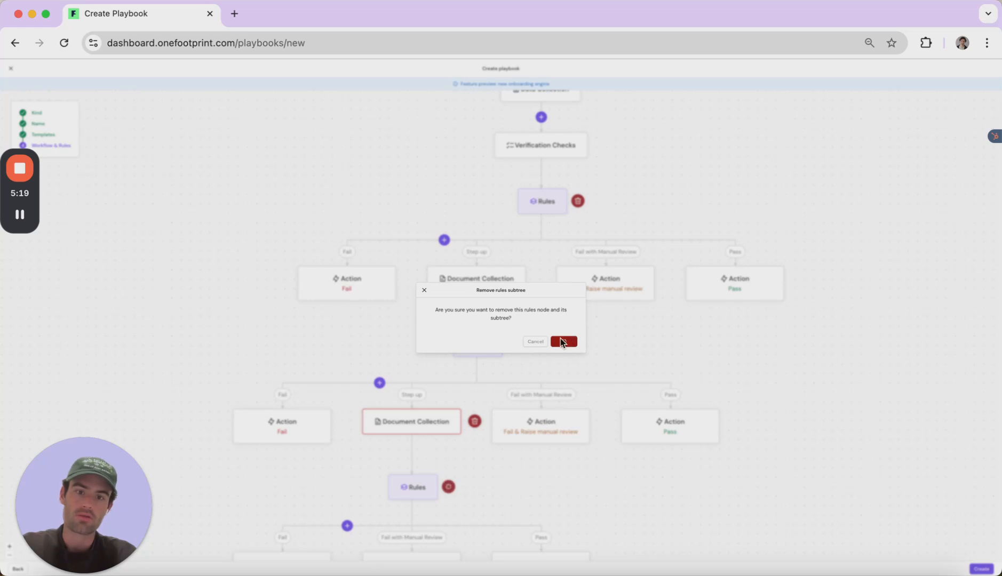
pyautogui.click(562, 340)
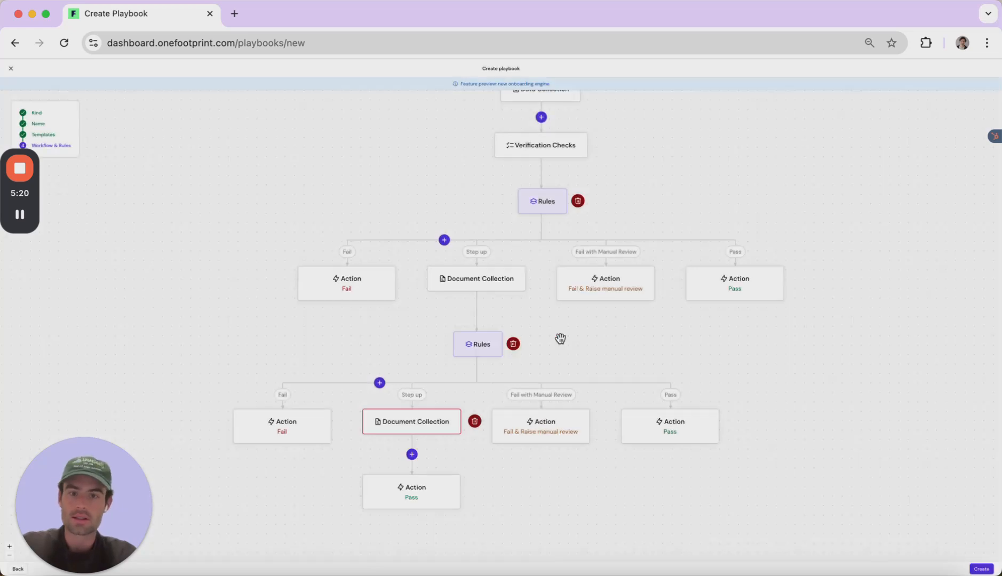
pyautogui.click(474, 420)
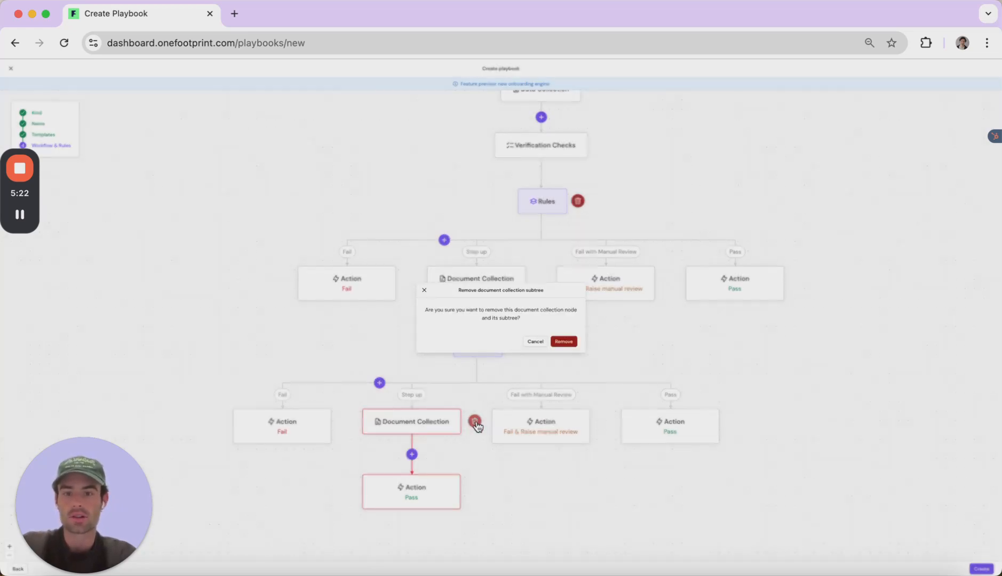
pyautogui.click(561, 342)
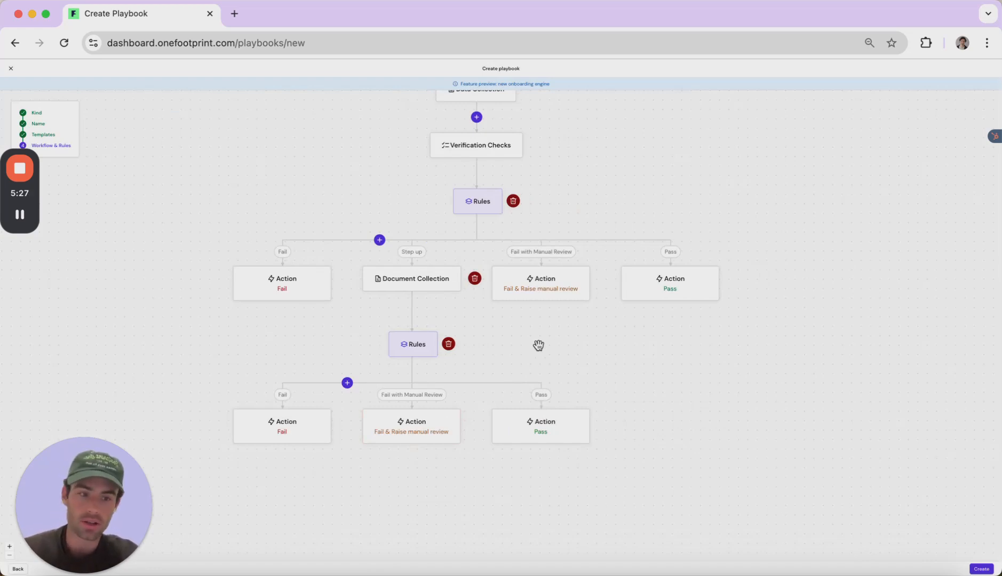
# - Create the playbook, and open the preview demo of the Demo - May playbook before closing it again
pyautogui.click(979, 569)
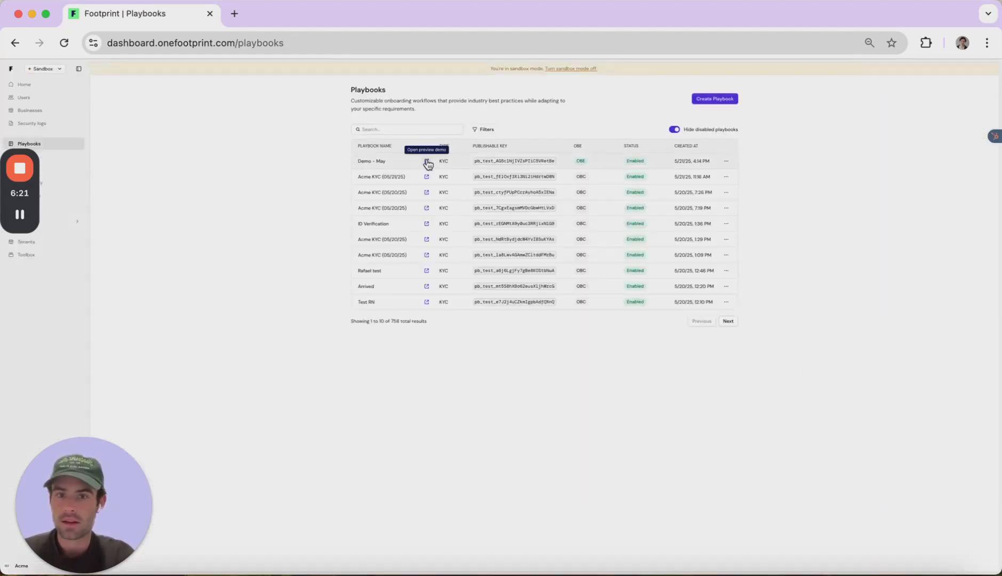
pyautogui.click(427, 161)
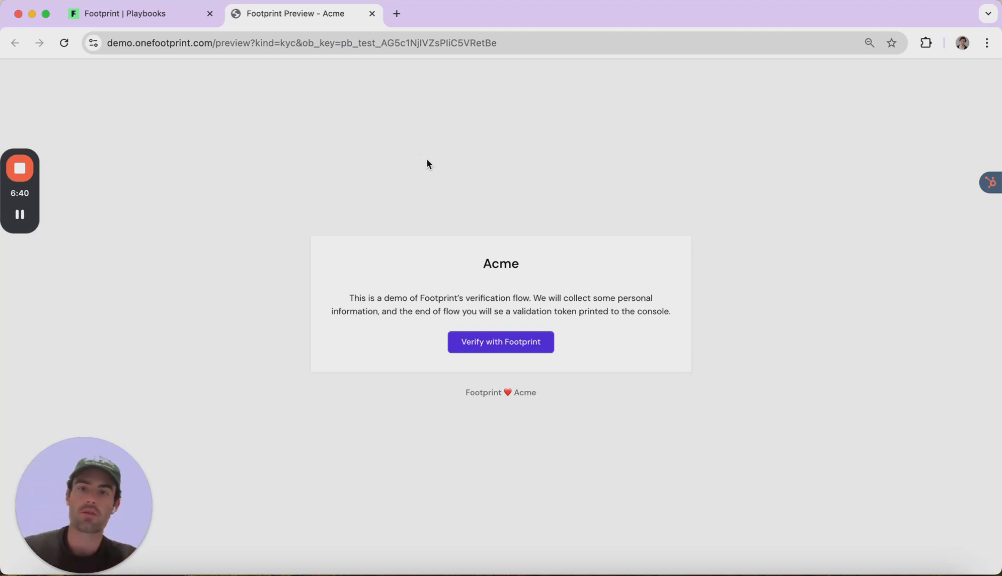
pyautogui.click(371, 14)
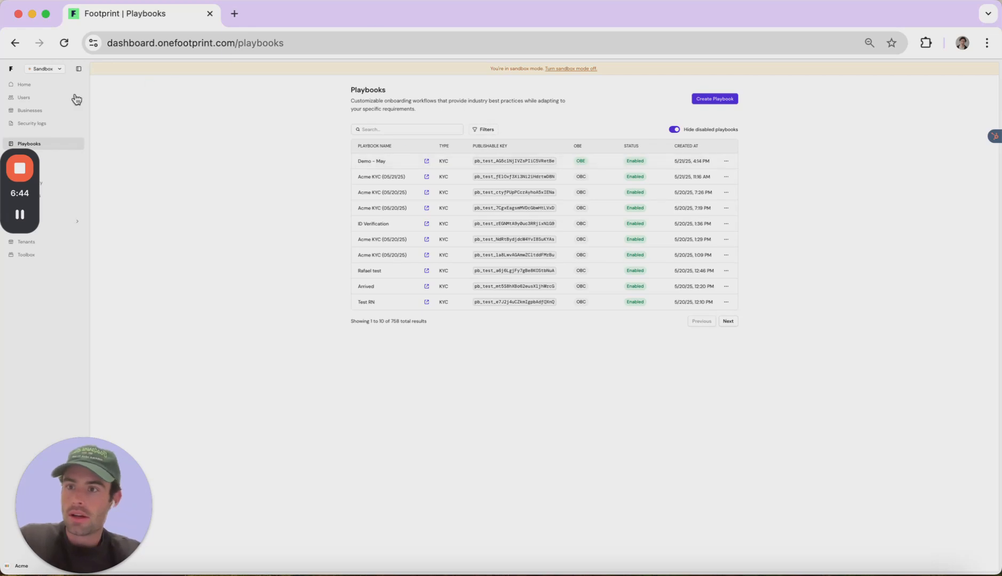
# - Search the users by Footprint ID and open the matching user's details
pyautogui.click(28, 98)
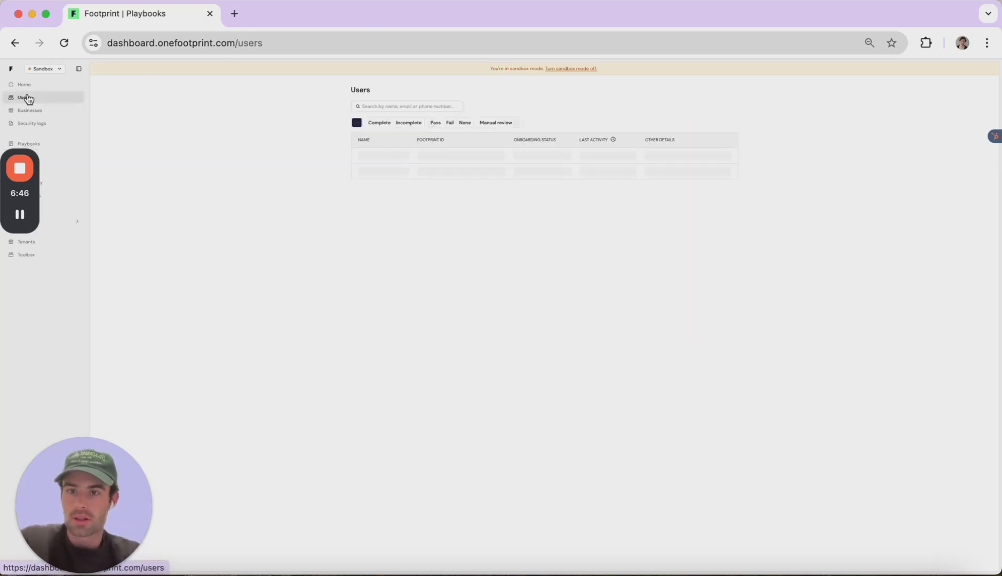
pyautogui.click(395, 105)
pyautogui.write('fp_id_test_bK76IPZex6dnj7eh5AM7NO')
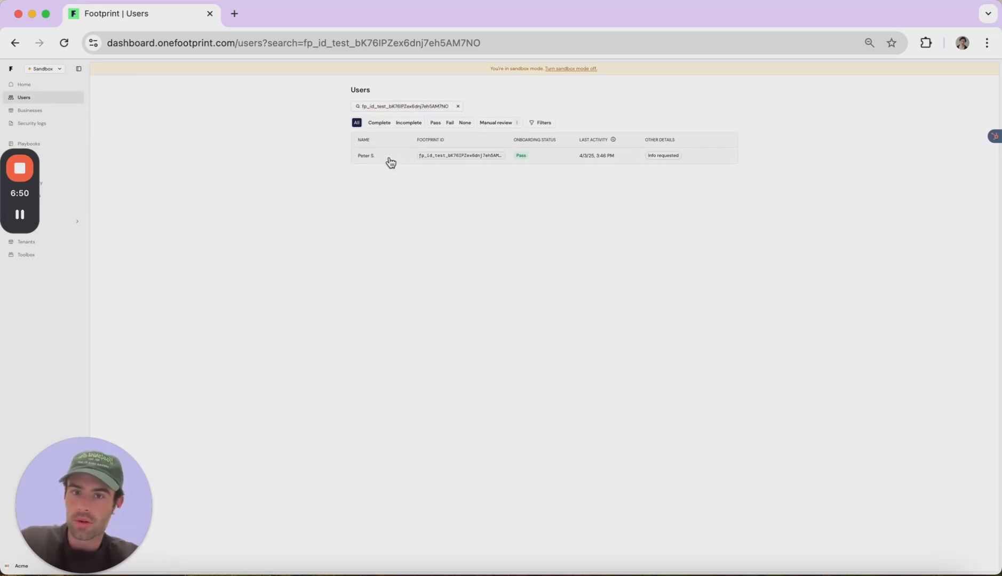
pyautogui.click(390, 162)
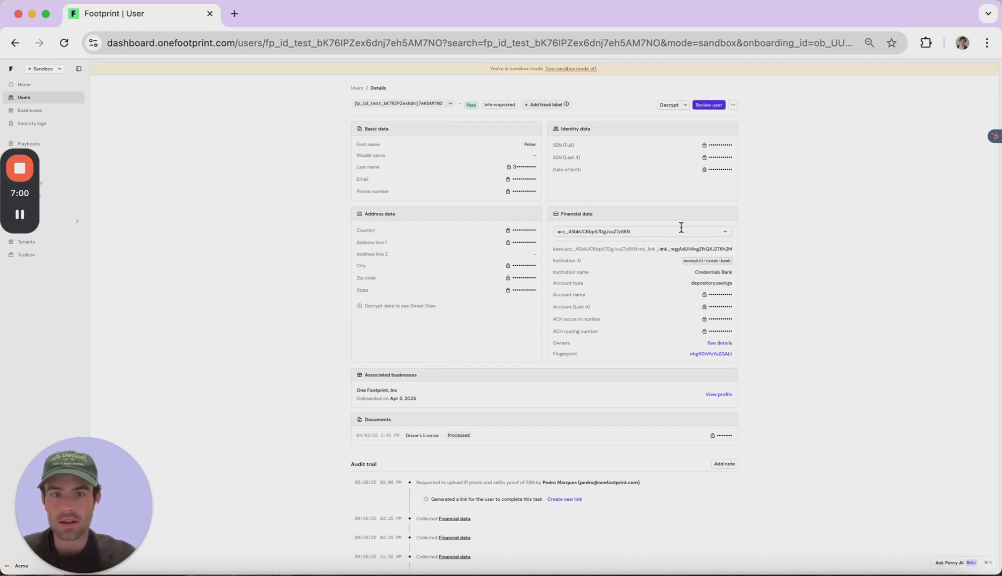
# - Check the user's list of financial accounts, and view the associated business's profile before returning to its primary beneficial owner
pyautogui.click(612, 232)
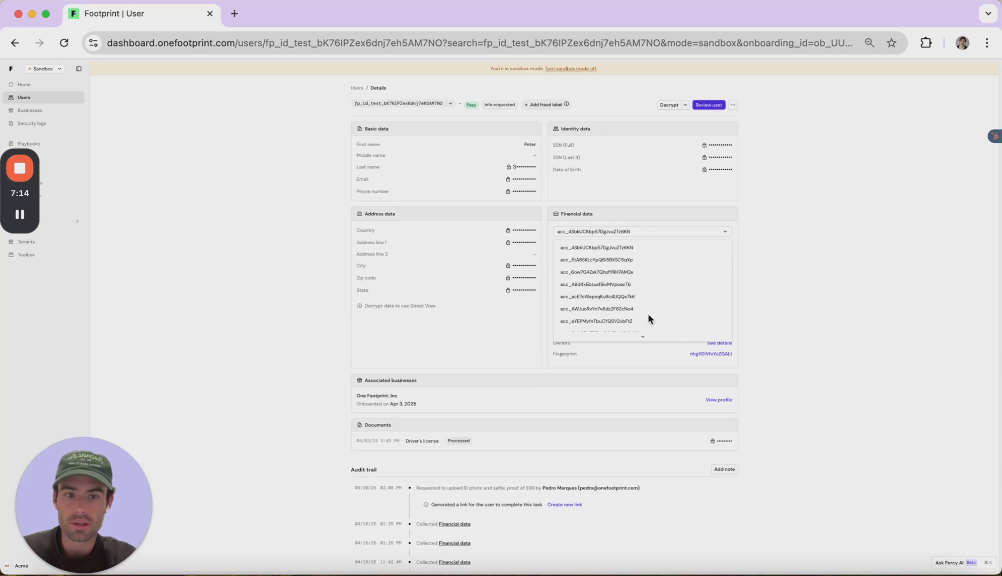
pyautogui.click(617, 247)
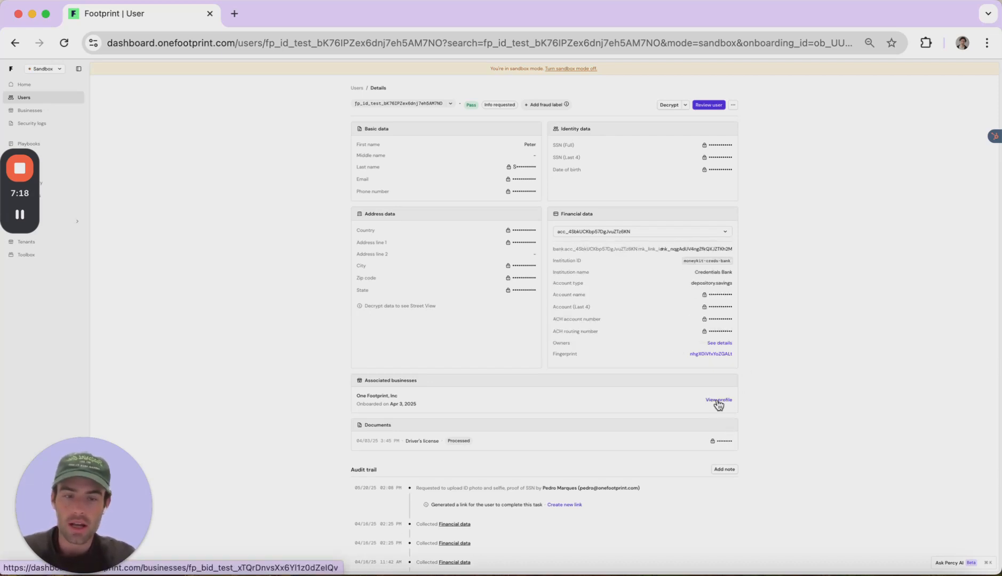
pyautogui.click(716, 401)
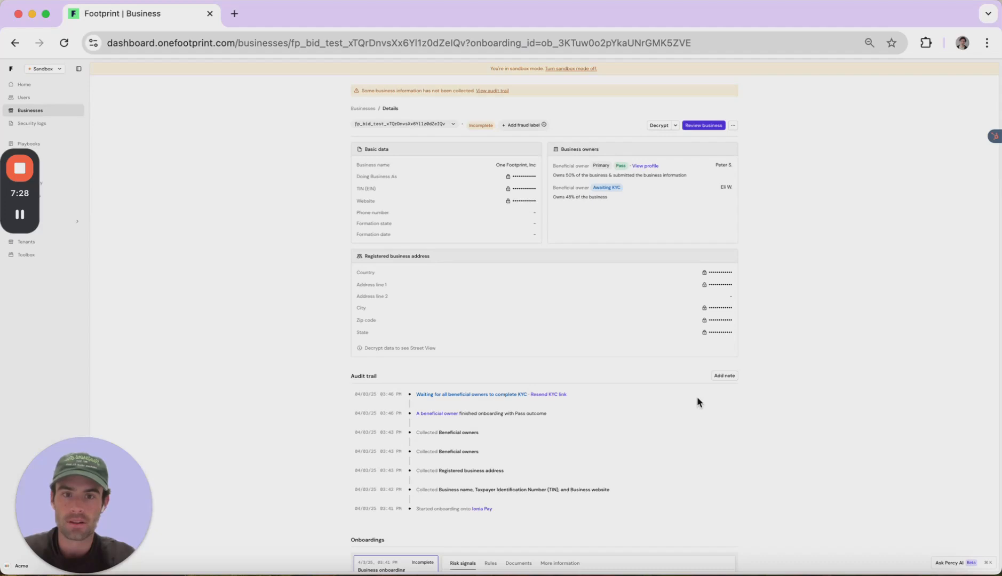
pyautogui.click(646, 168)
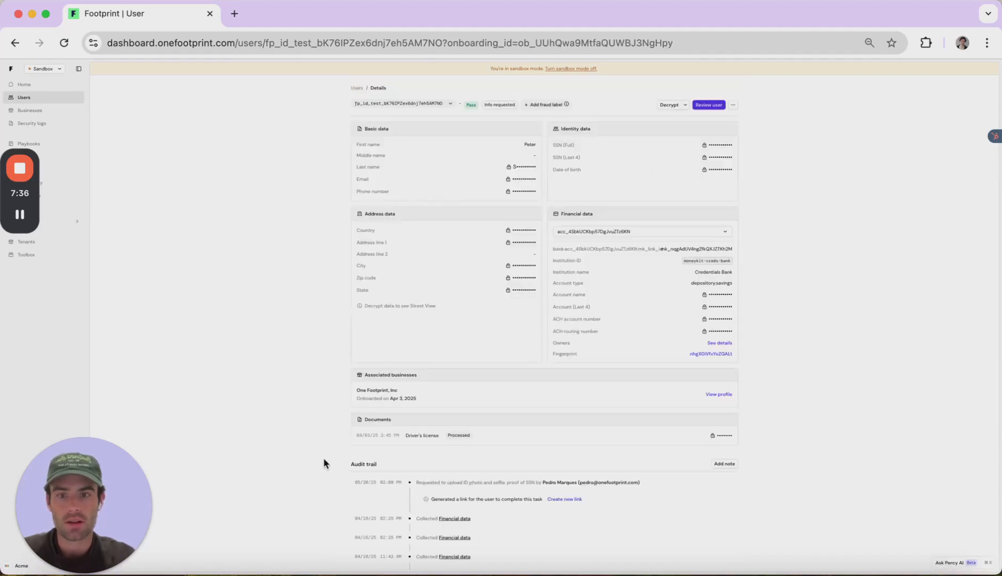
# - Find the onboarding's risk signals below the audit trail and view the details of the ssn_matches signal
pyautogui.scroll(-5, 335, 499)
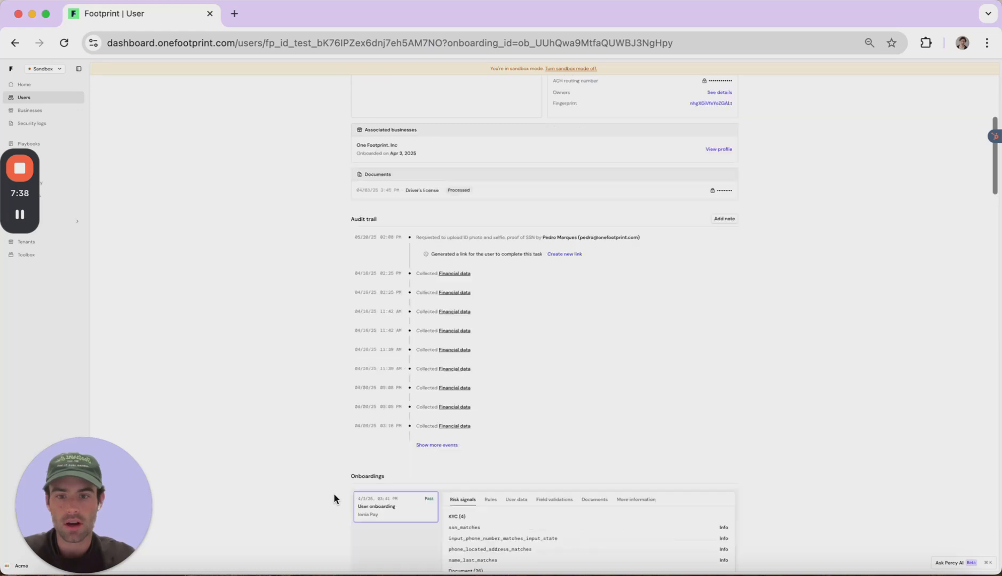
pyautogui.scroll(-2, 270, 470)
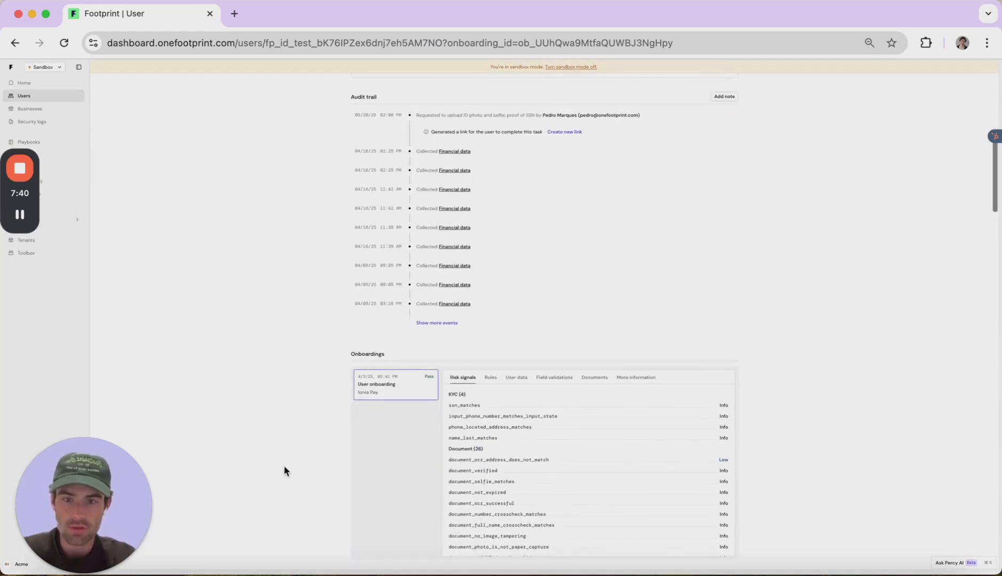
pyautogui.scroll(-1, 723, 411)
pyautogui.scroll(1, 720, 408)
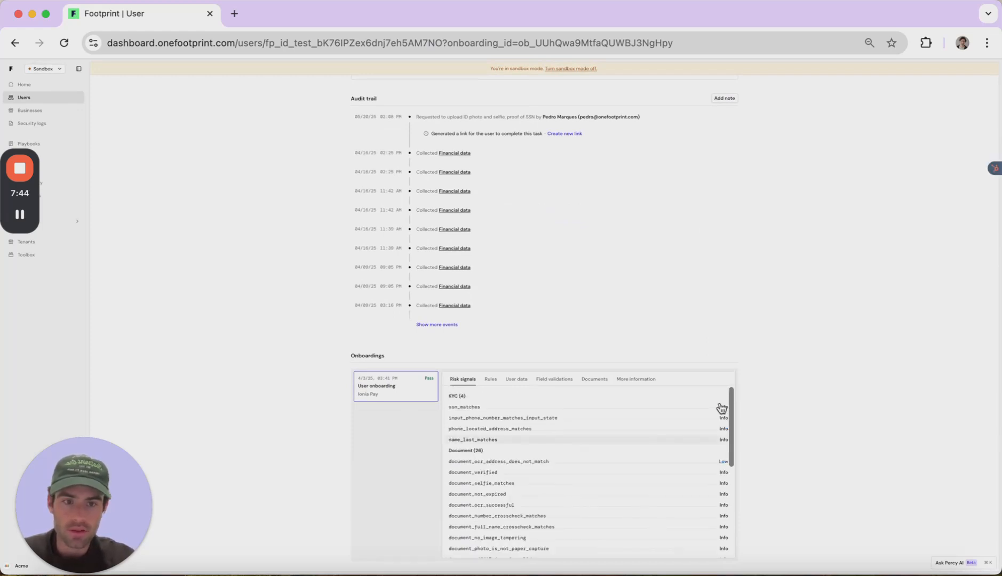
pyautogui.click(721, 411)
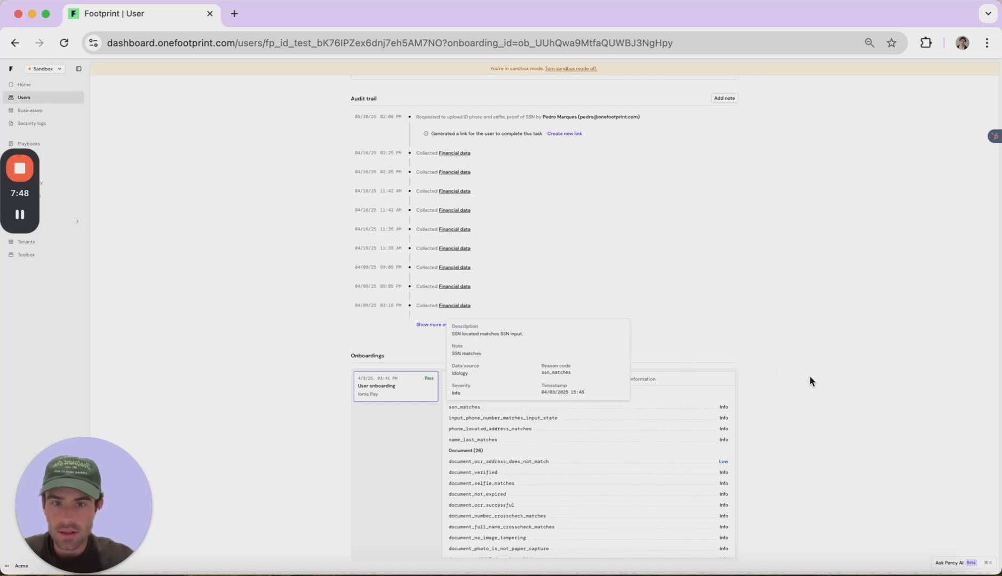
# - Check the onboarding's rule results and decrypt all of its user data
pyautogui.click(491, 380)
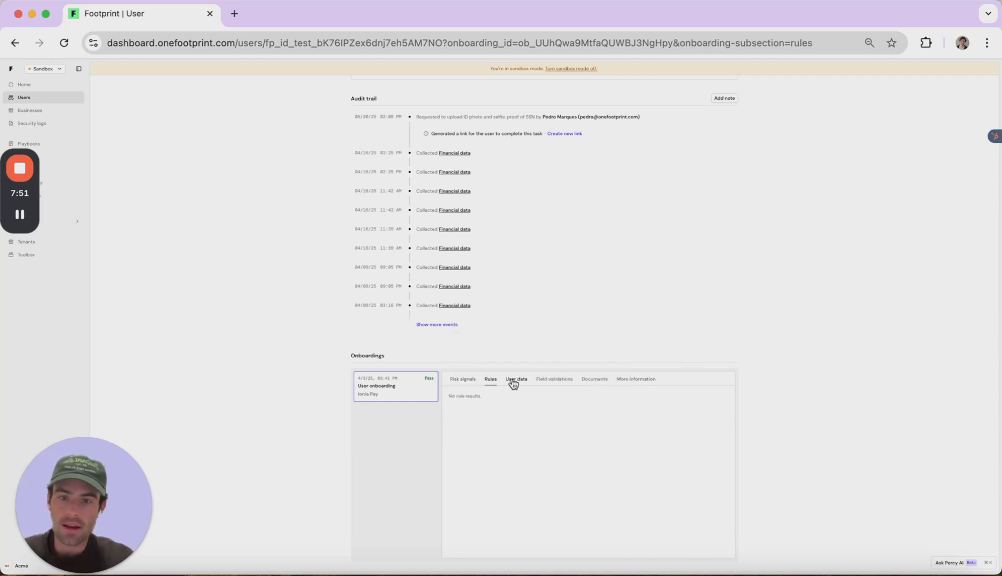
pyautogui.click(514, 382)
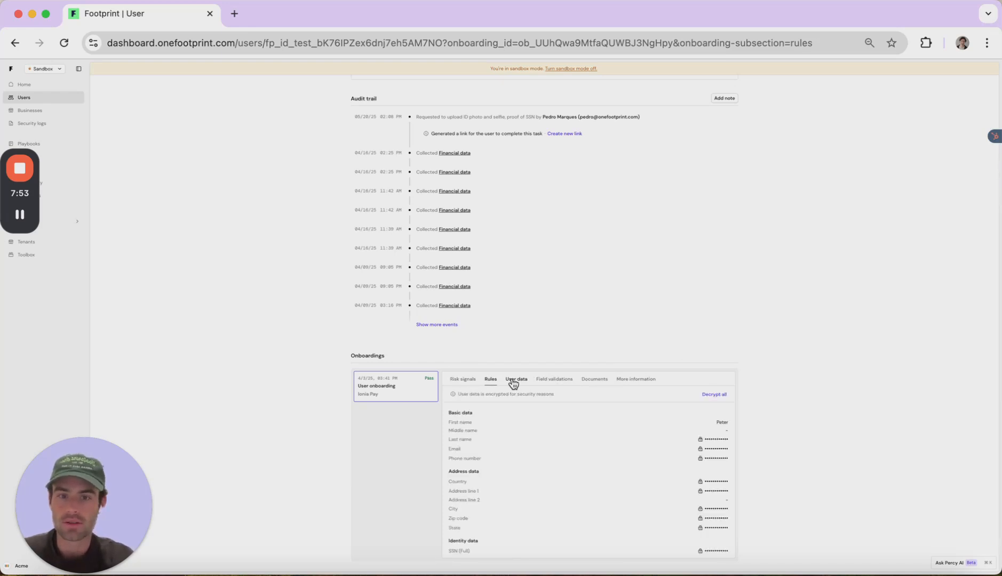
pyautogui.click(718, 397)
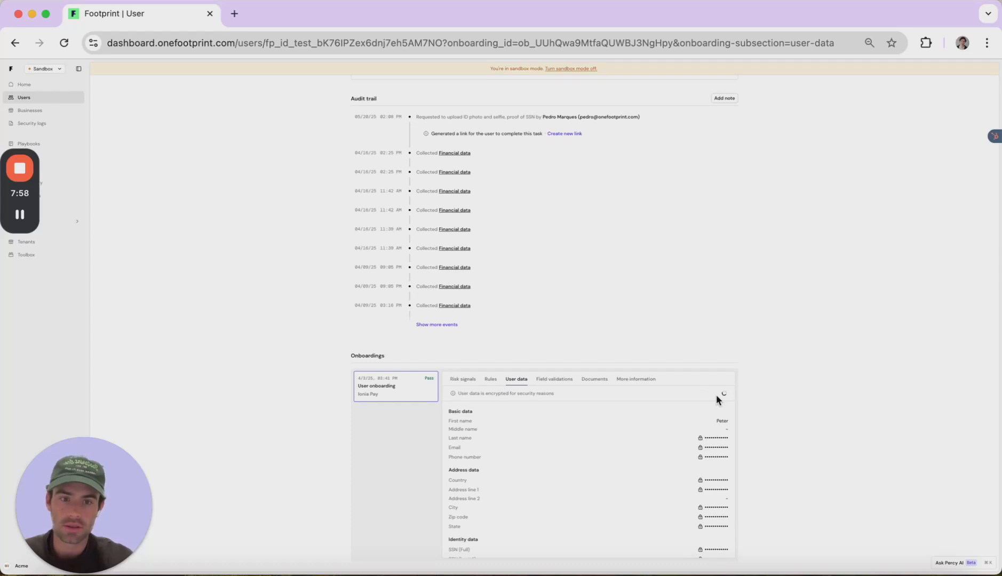
pyautogui.scroll(-1, 707, 407)
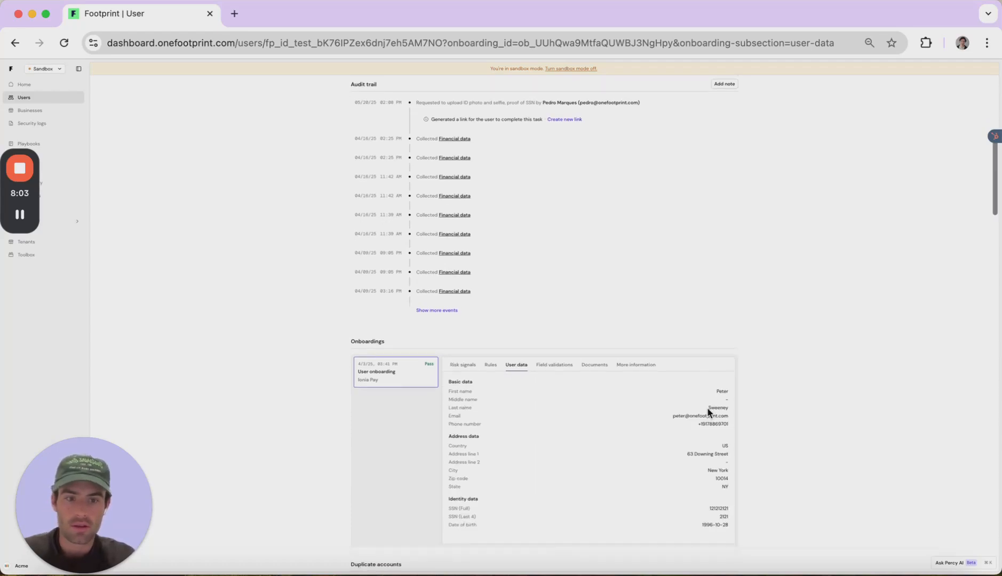
# - Examine the user's duplicate accounts and which attributes match exactly
pyautogui.scroll(-3, 707, 407)
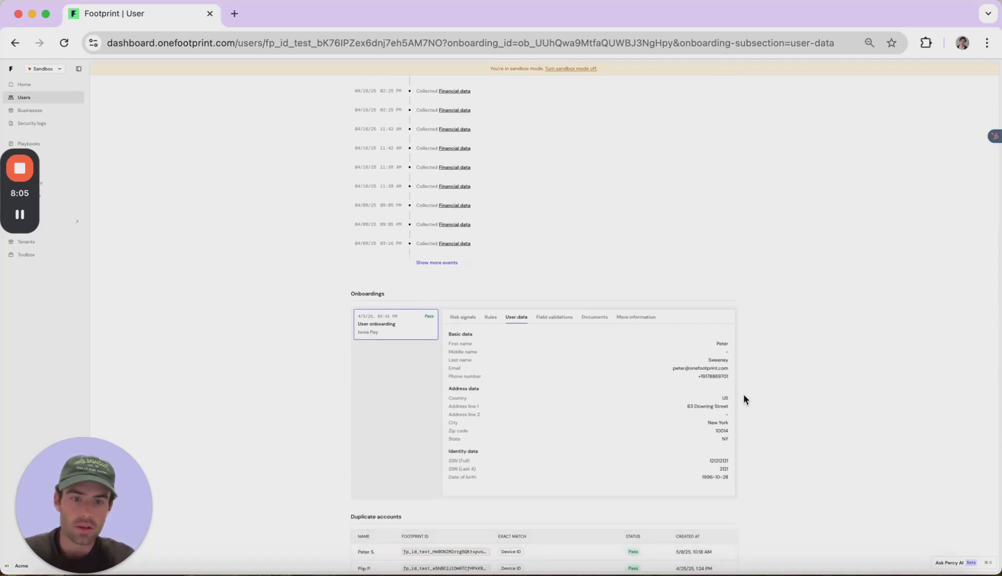
pyautogui.scroll(-10, 744, 399)
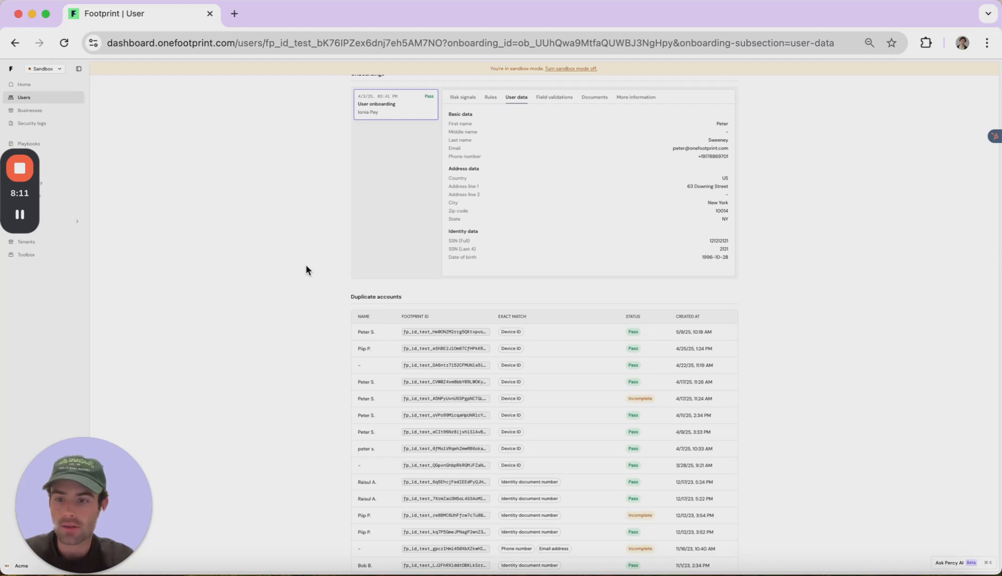
pyautogui.scroll(-3, 397, 441)
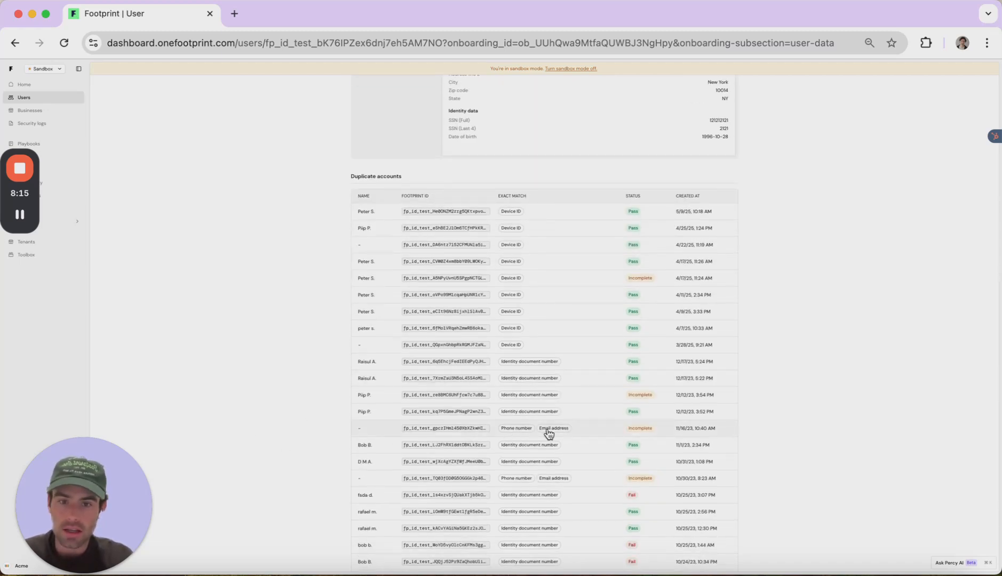
pyautogui.scroll(-10, 273, 464)
pyautogui.scroll(-15, 273, 464)
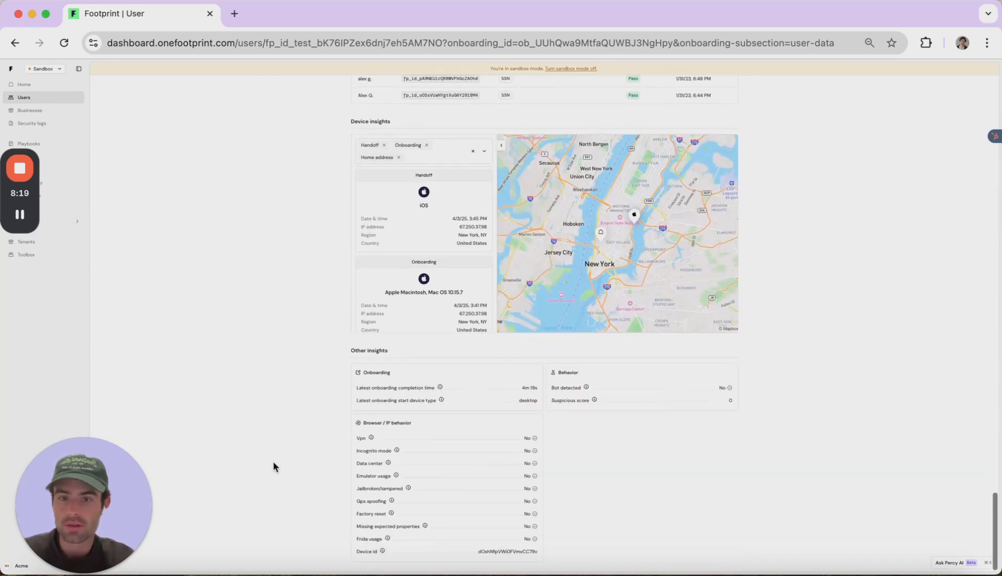
# - Examine the device insights down to the home address, and the VPN and incognito mode entries under browser and IP behavior
pyautogui.scroll(-1, 433, 258)
pyautogui.scroll(-2, 433, 258)
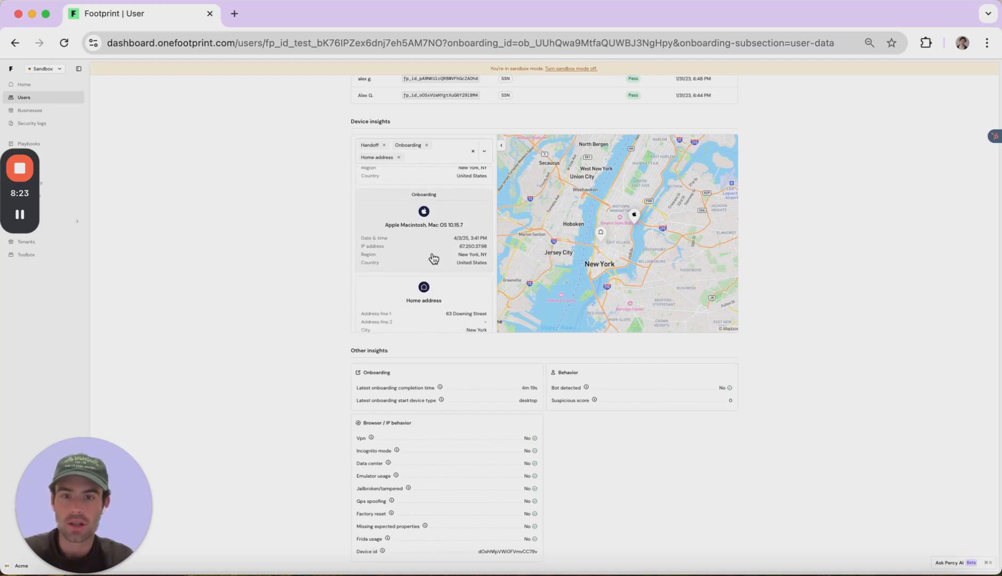
pyautogui.scroll(-1, 433, 258)
pyautogui.doubleClick(358, 439)
pyautogui.moveTo(363, 451); pyautogui.dragTo(405, 454)
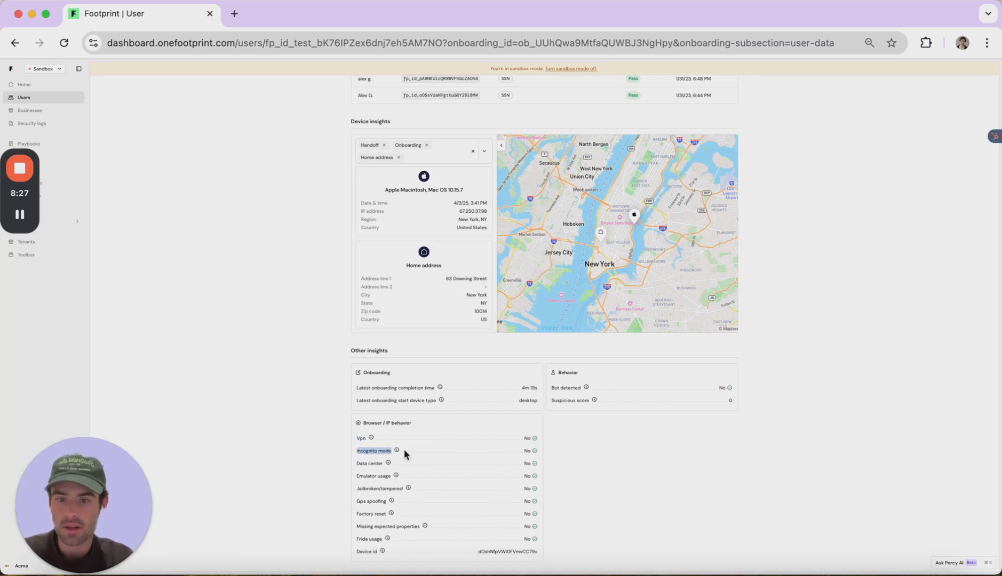
pyautogui.click(327, 456)
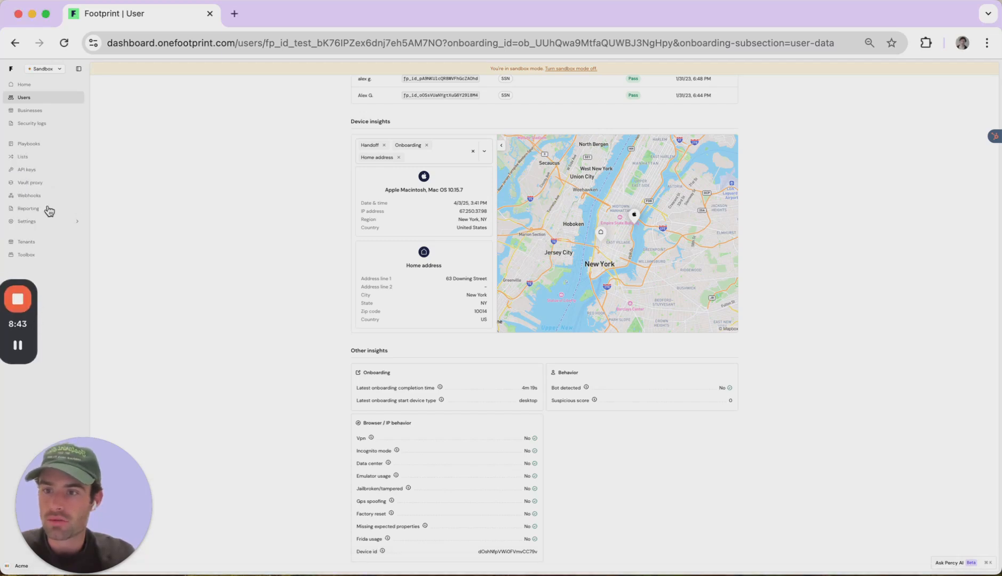
# - Look through the Watchlist, User statistics and Manual review reporting dashboards, and return to the Decisioning dashboard
pyautogui.click(32, 208)
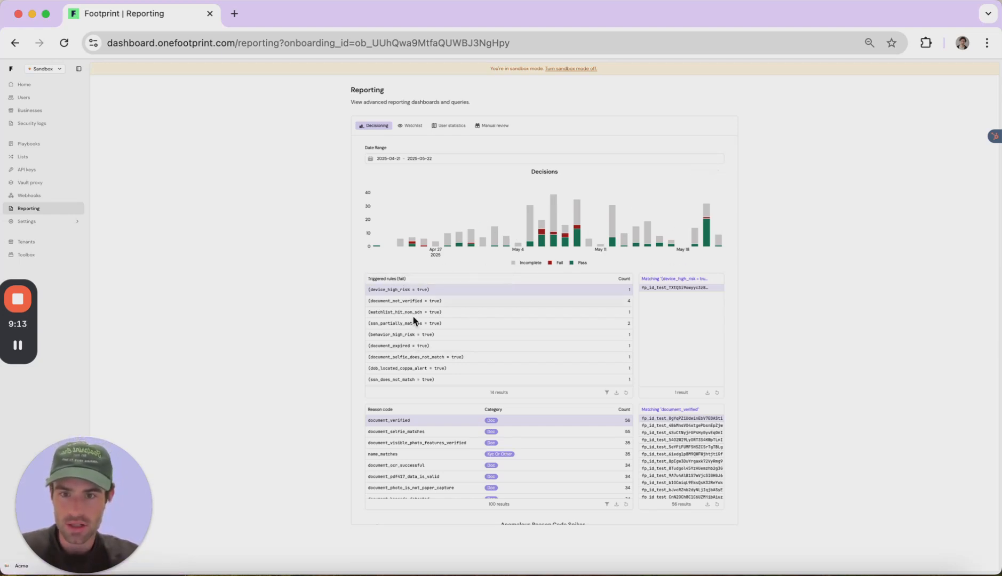
pyautogui.click(414, 129)
pyautogui.click(453, 127)
pyautogui.click(483, 127)
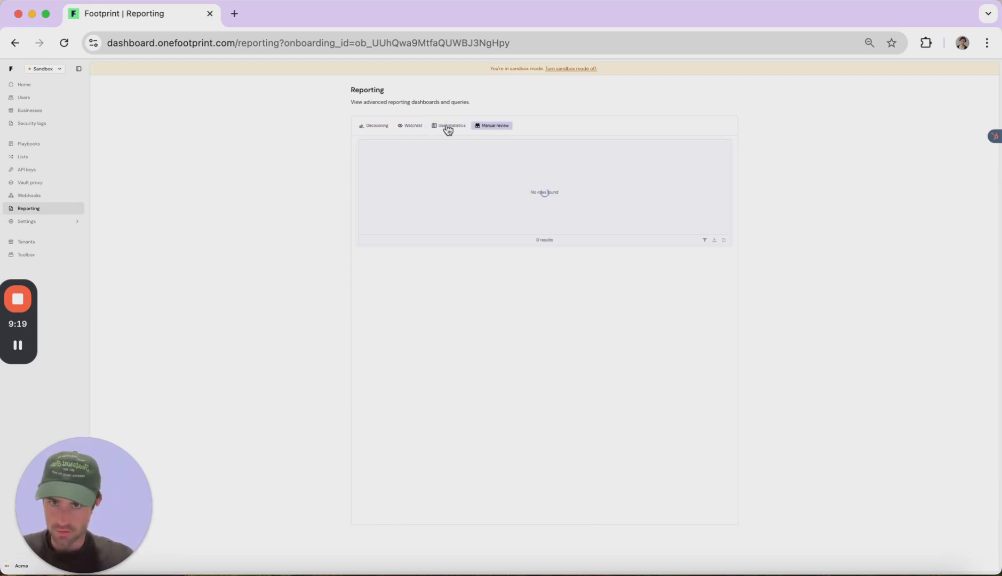
pyautogui.click(377, 128)
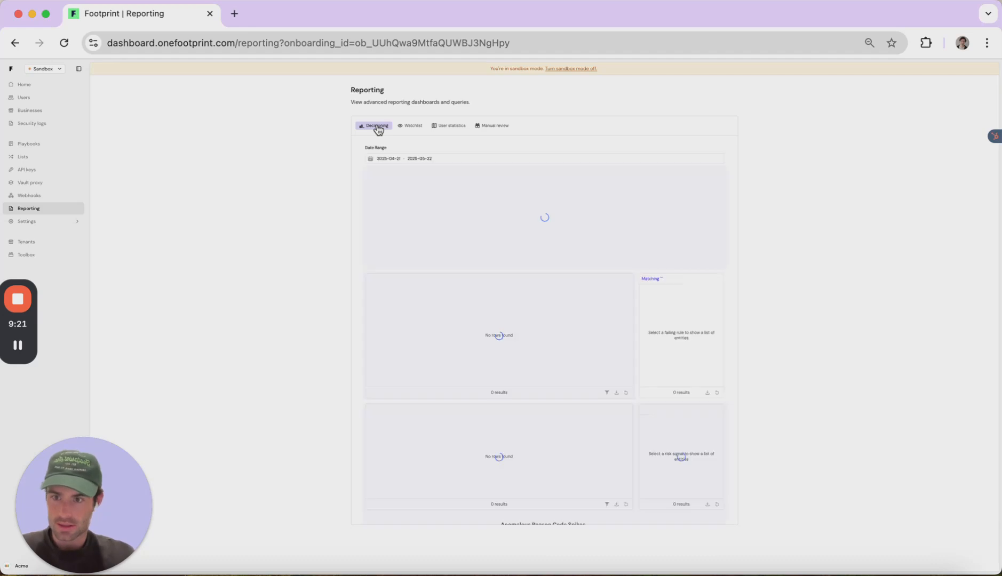